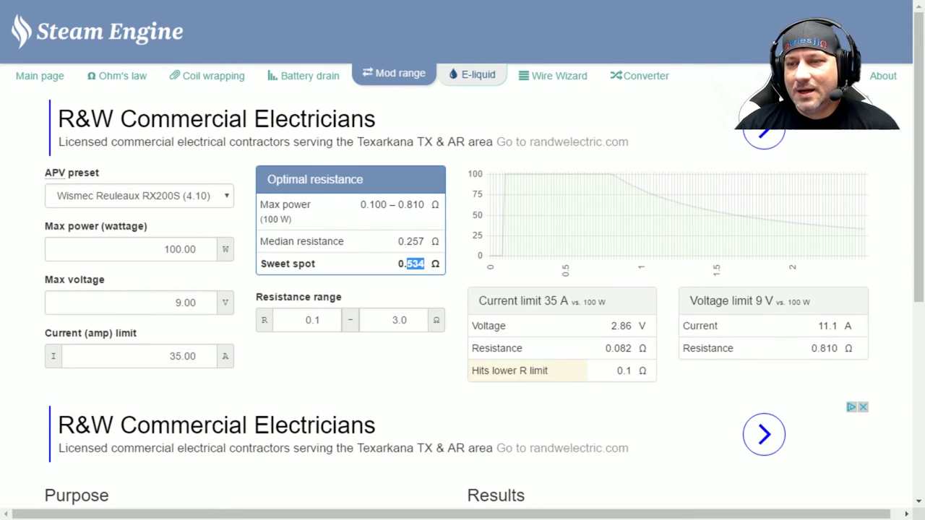
# - Open the E-liquid calculator and set the batch amount to 120 ml
pyautogui.click(473, 75)
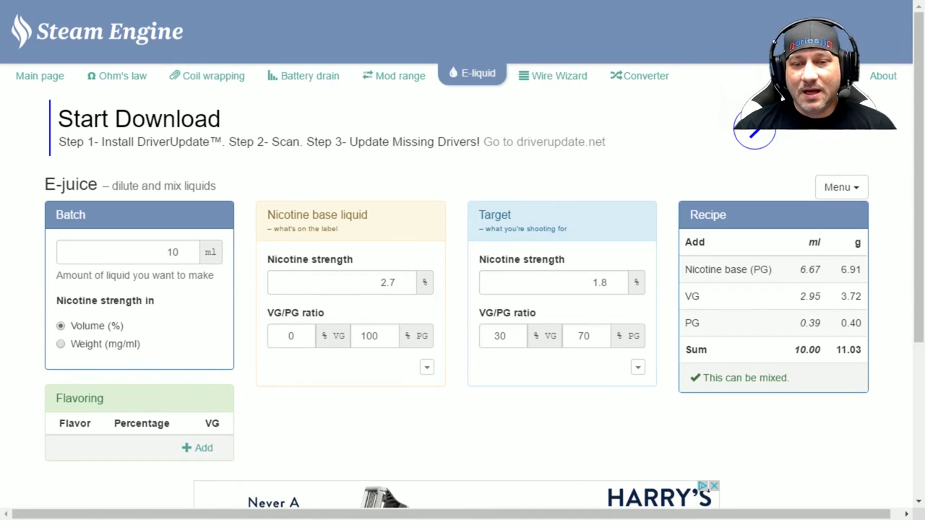
pyautogui.moveTo(166, 253); pyautogui.dragTo(181, 252)
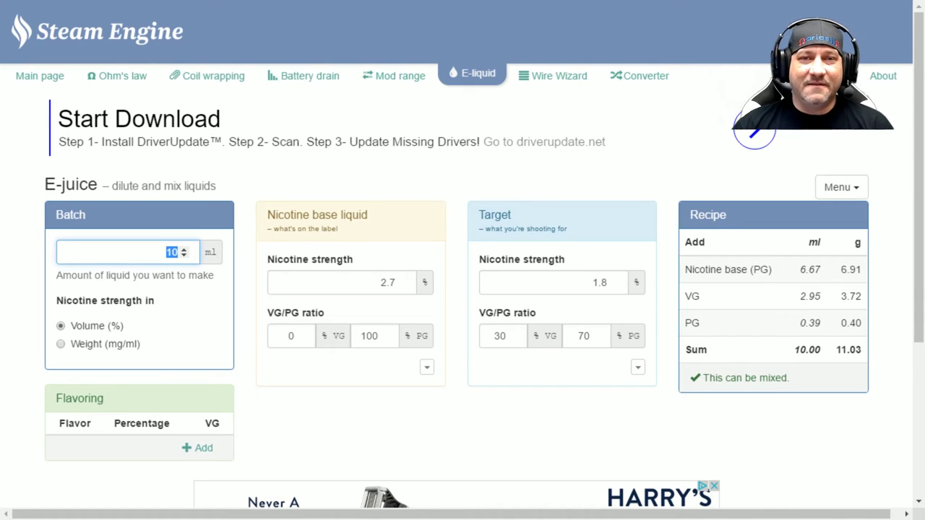
pyautogui.press('BackSpace')
pyautogui.write('120')
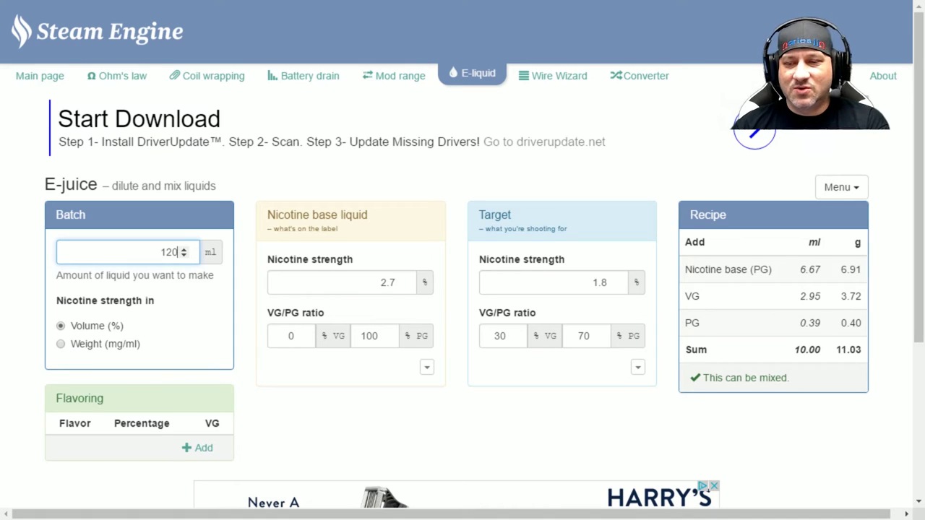
pyautogui.press('Tab')
# - Set the nicotine base liquid's VG/PG ratio to 50% VG and 50% PG
pyautogui.moveTo(276, 214); pyautogui.dragTo(359, 215)
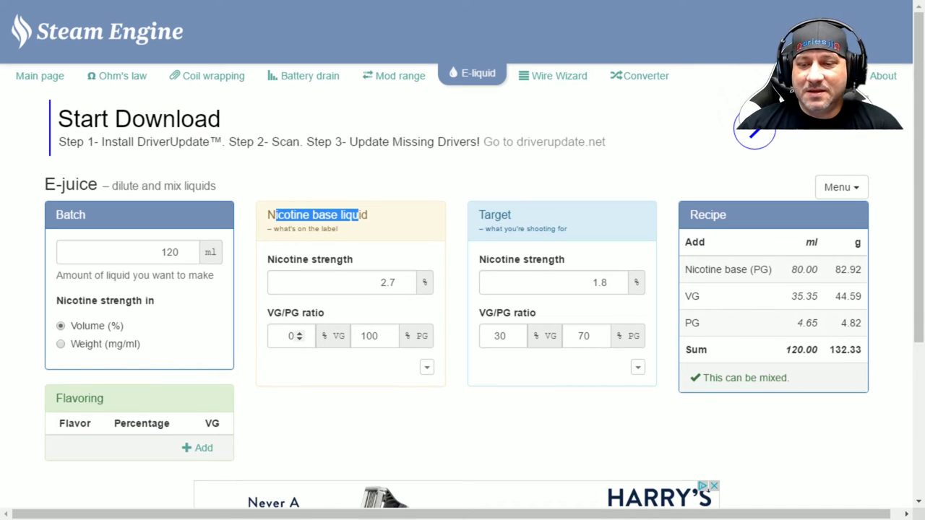
pyautogui.click(293, 336)
pyautogui.doubleClick(291, 336)
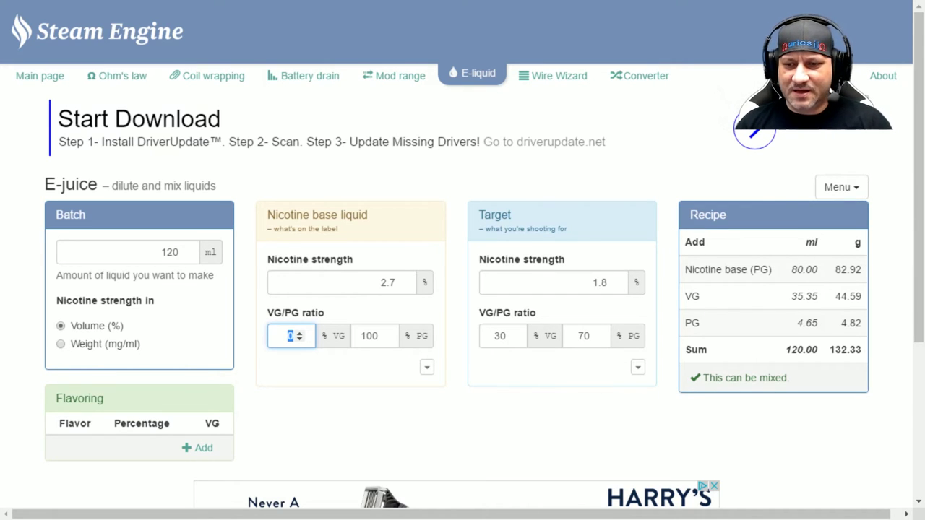
pyautogui.write('50')
pyautogui.press('Tab')
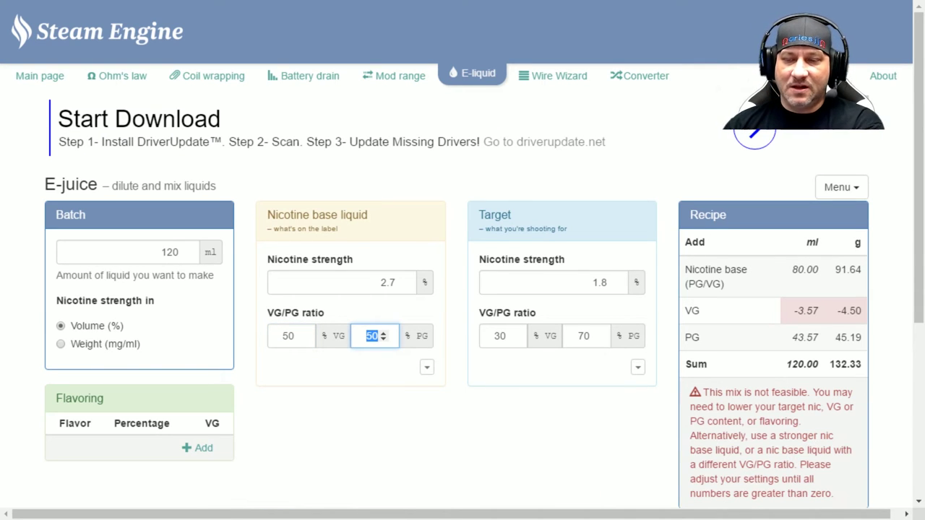
pyautogui.press('Tab')
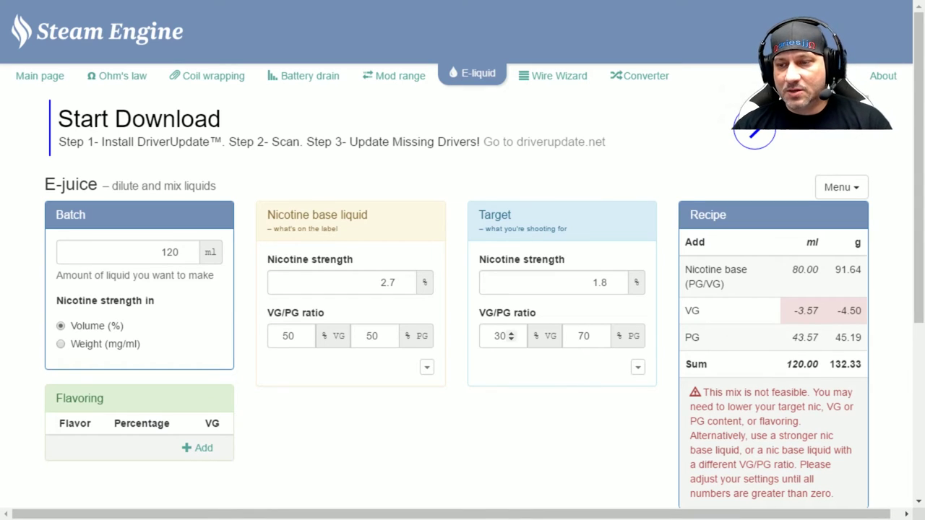
# - Set the nicotine base liquid's nicotine strength to 1.00%
pyautogui.moveTo(380, 282); pyautogui.dragTo(397, 283)
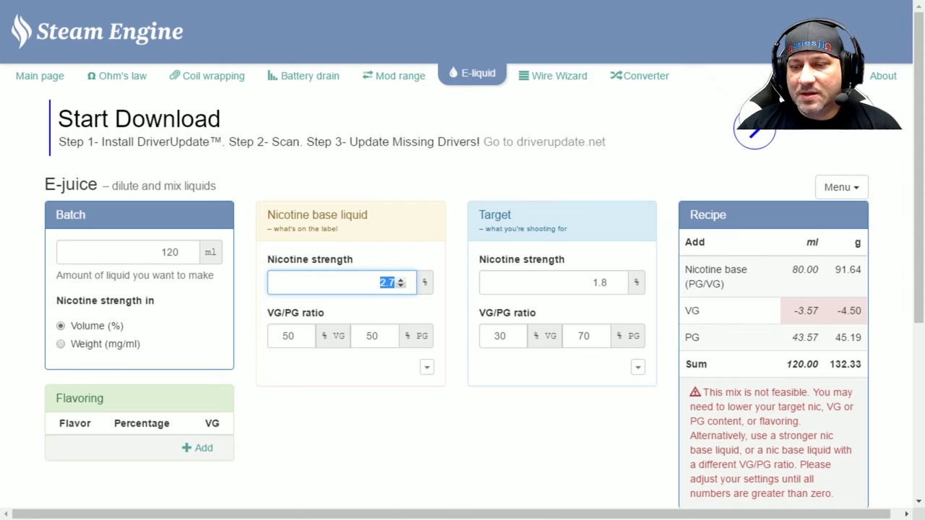
pyautogui.click(390, 282)
pyautogui.moveTo(380, 282); pyautogui.dragTo(395, 283)
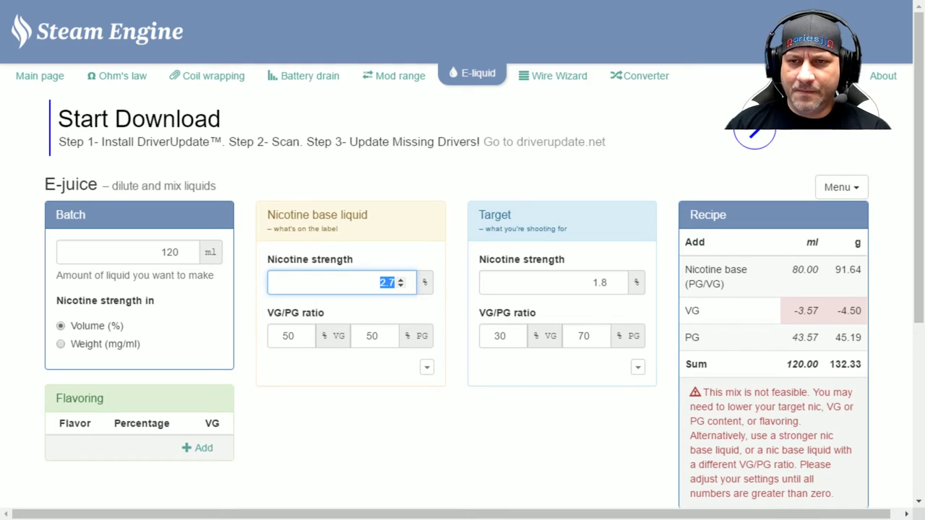
pyautogui.write('10')
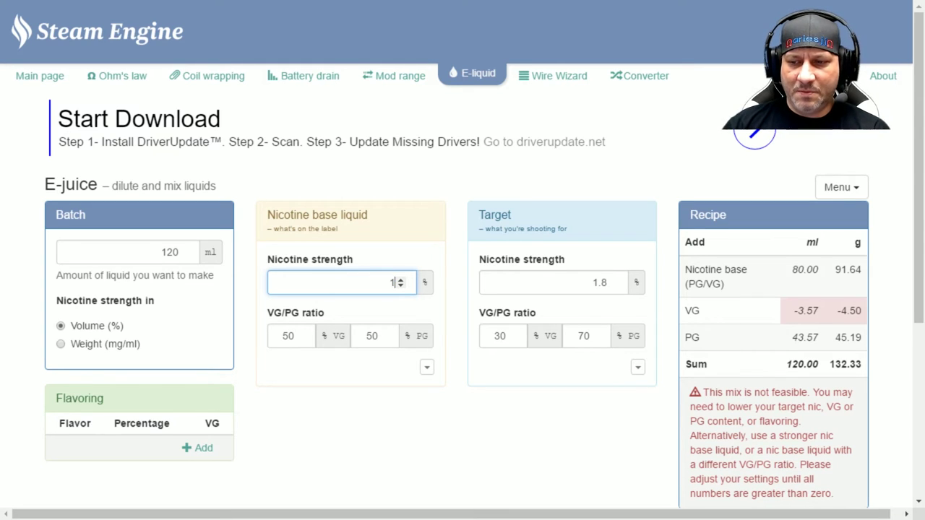
pyautogui.press('BackSpace')
pyautogui.press('BackSpace')
pyautogui.write('1.00')
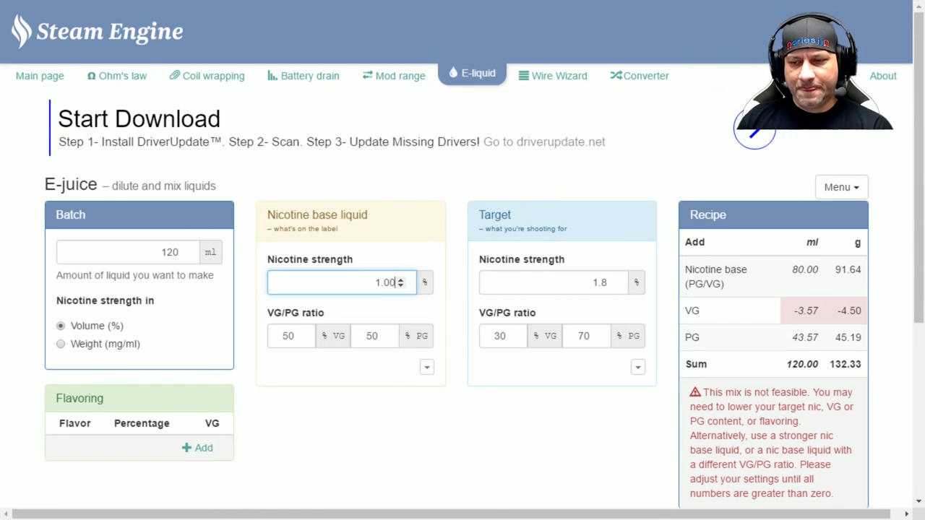
pyautogui.hotkey('ctrl', 'a')
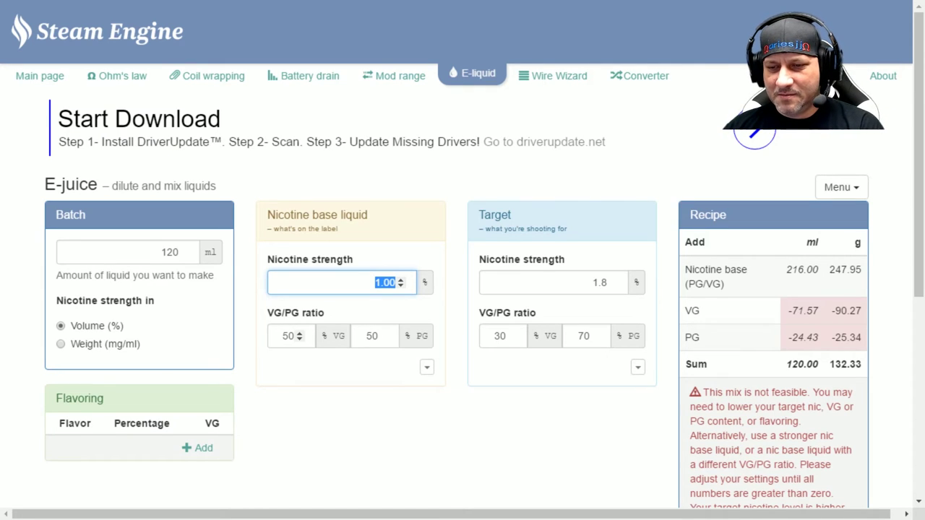
# - Set the nicotine base liquid's VG/PG ratio to 0% VG and 100% PG
pyautogui.doubleClick(291, 335)
pyautogui.write('0')
pyautogui.doubleClick(369, 335)
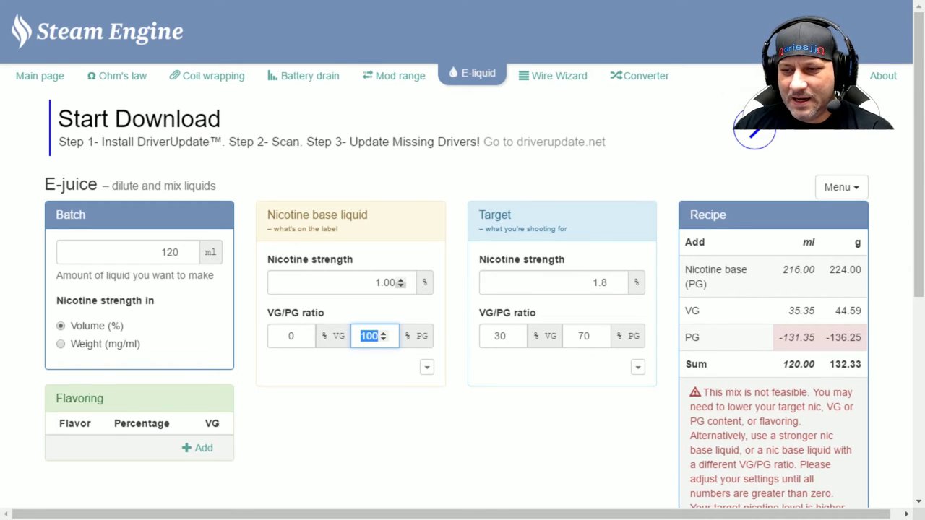
# - Set the nicotine base liquid's nicotine strength to 0.3%
pyautogui.doubleClick(391, 283)
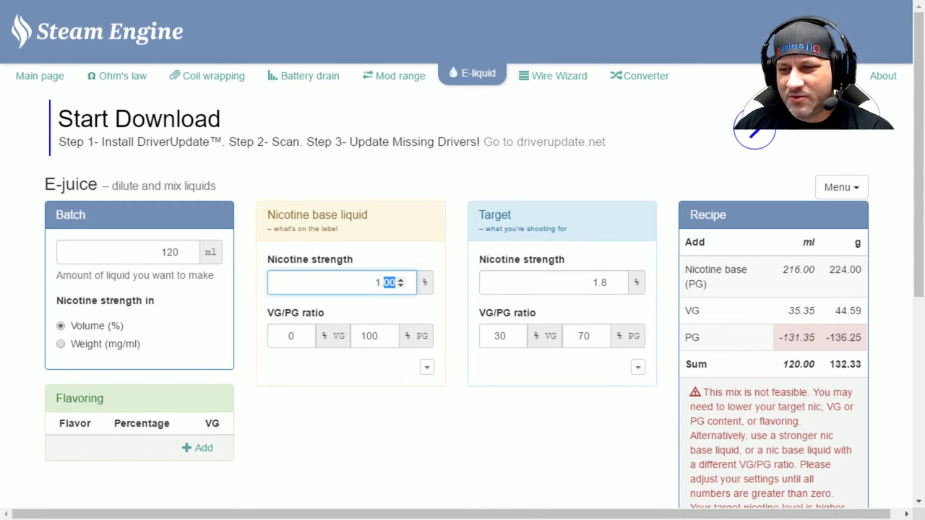
pyautogui.doubleClick(388, 283)
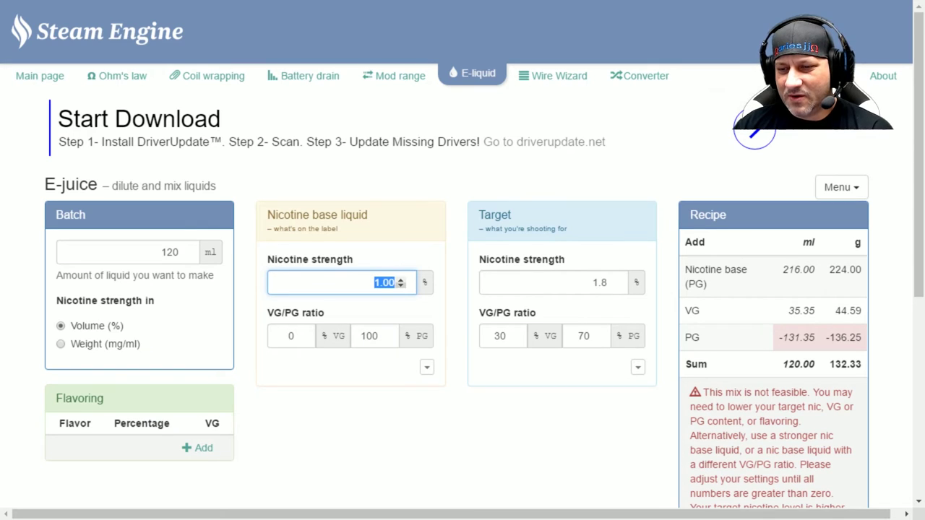
pyautogui.write('0.2')
pyautogui.press('BackSpace')
pyautogui.write('3')
pyautogui.press('Tab')
pyautogui.hotkey('shift', 'Tab')
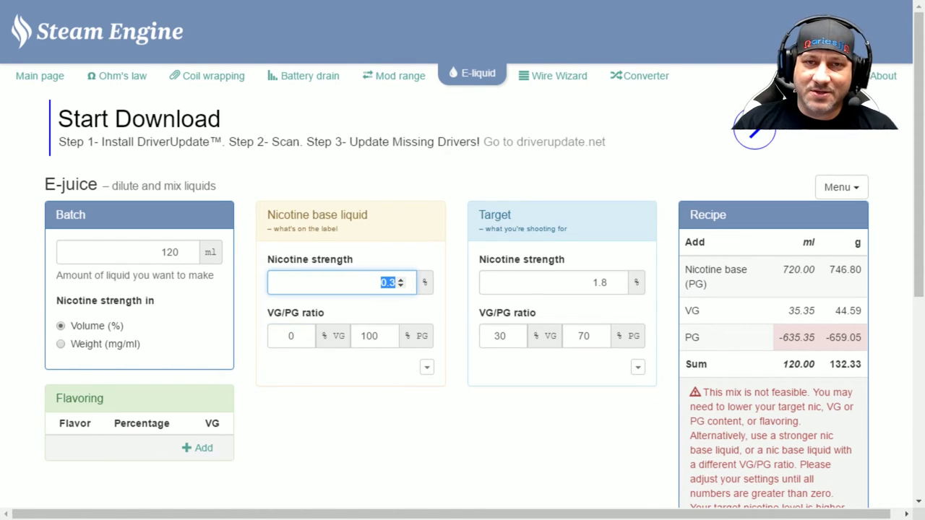
# - Examine the target liquid's ingredient breakdown and the flavoring section, then collapse the breakdown again
pyautogui.click(638, 367)
pyautogui.scroll(-1, 638, 367)
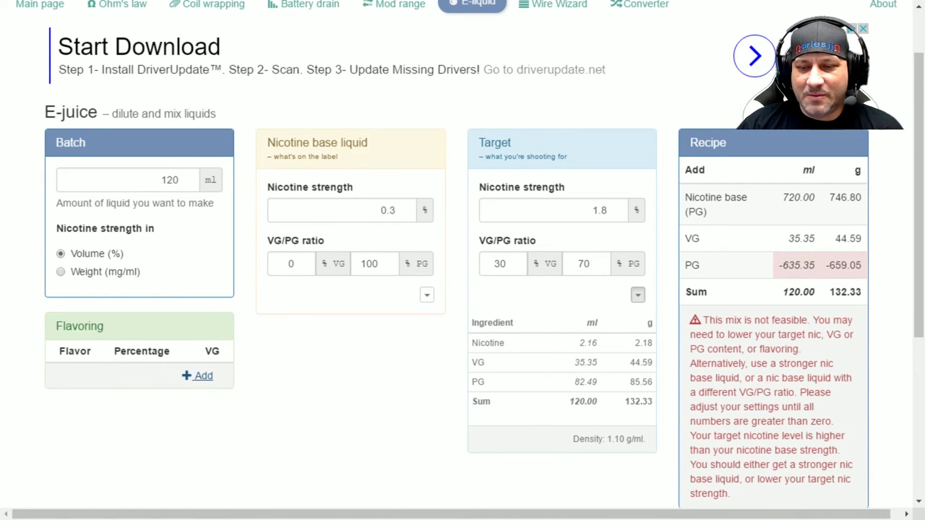
pyautogui.moveTo(55, 326); pyautogui.dragTo(220, 353)
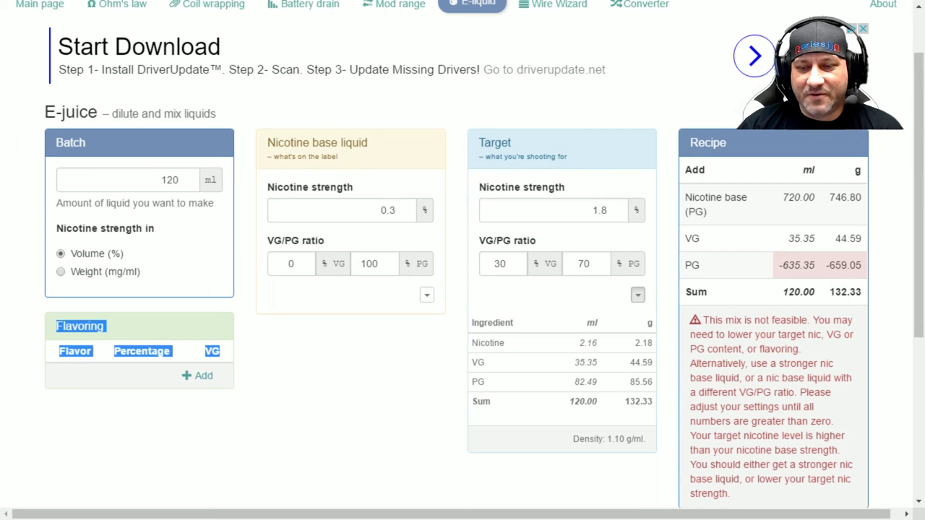
pyautogui.click(221, 352)
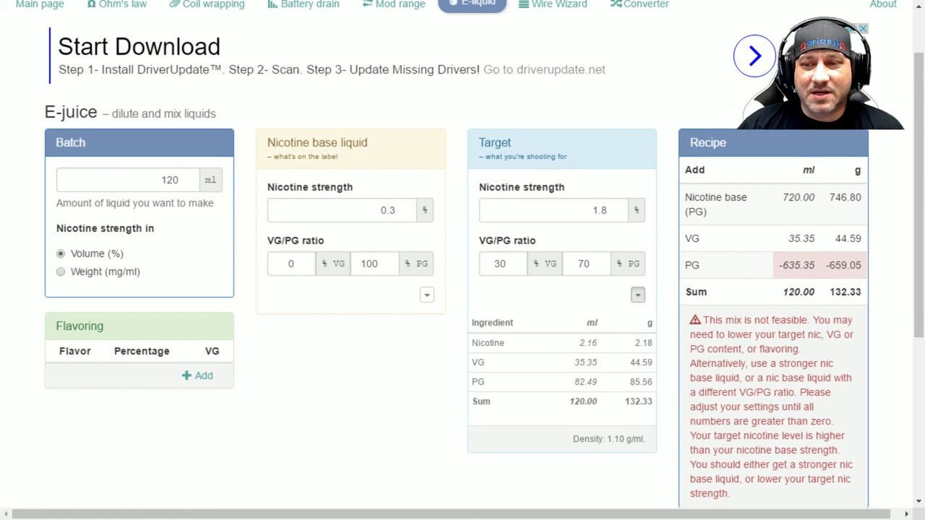
pyautogui.click(637, 294)
pyautogui.scroll(1, 463, 260)
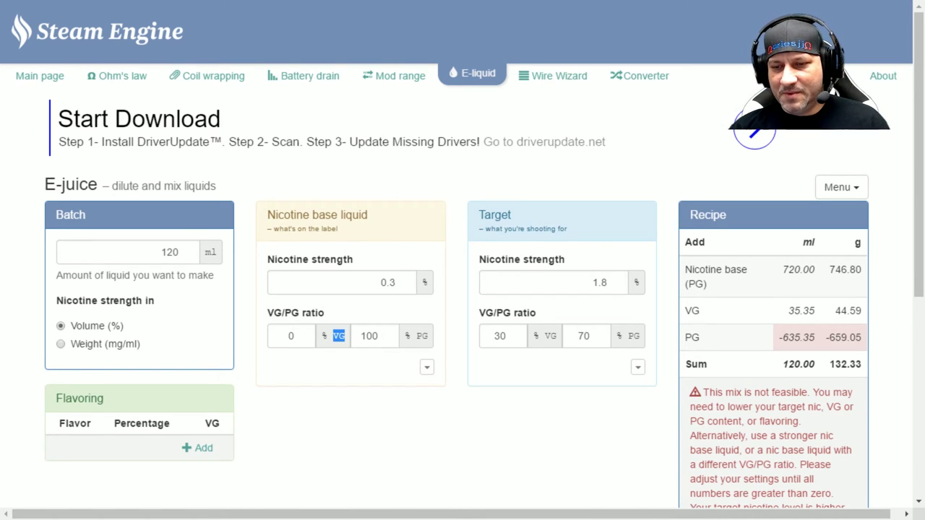
# - Examine the nicotine base liquid's VG/PG ratio and the recipe for the current mix
pyautogui.moveTo(267, 313); pyautogui.dragTo(317, 313)
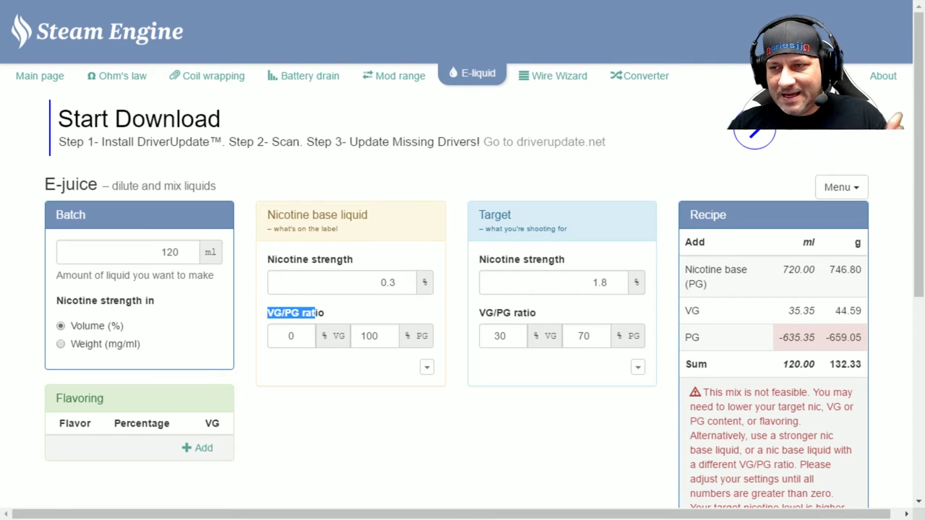
pyautogui.click(315, 313)
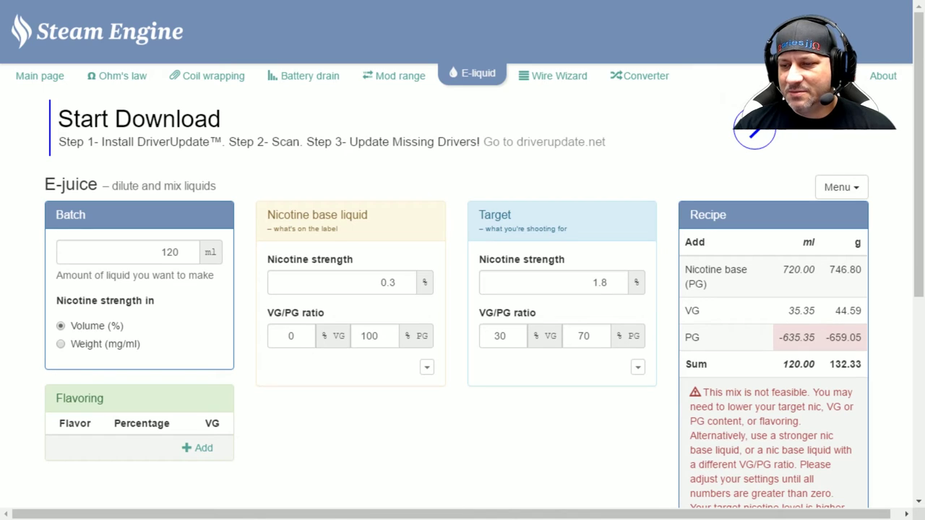
pyautogui.scroll(-2, 462, 289)
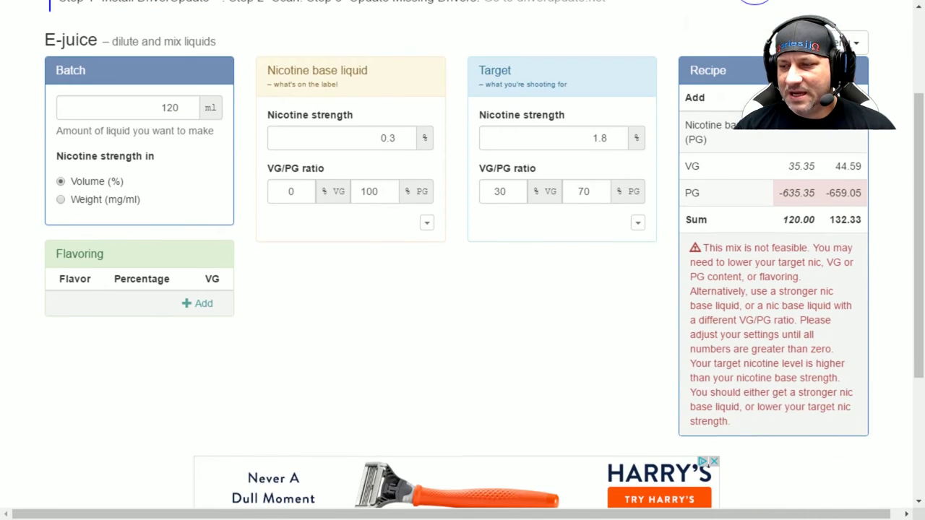
pyautogui.scroll(2, 463, 289)
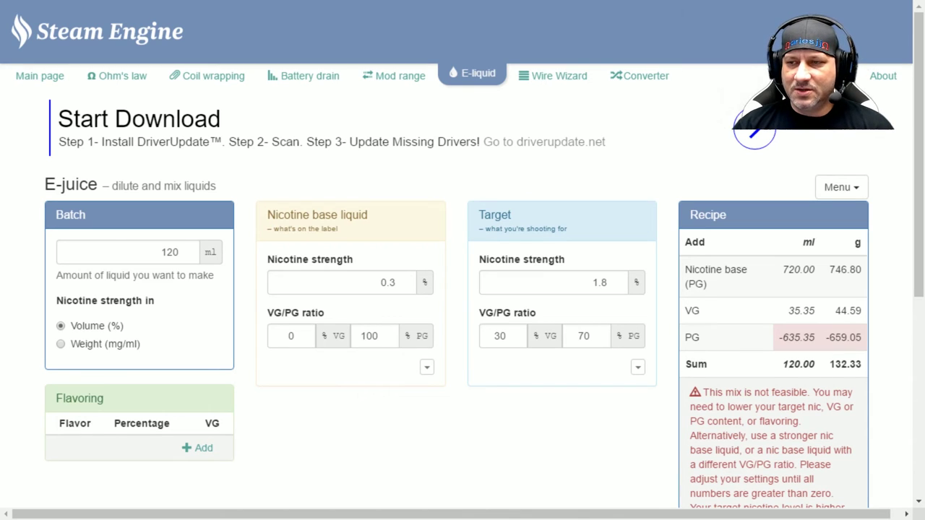
pyautogui.click(841, 188)
pyautogui.click(840, 187)
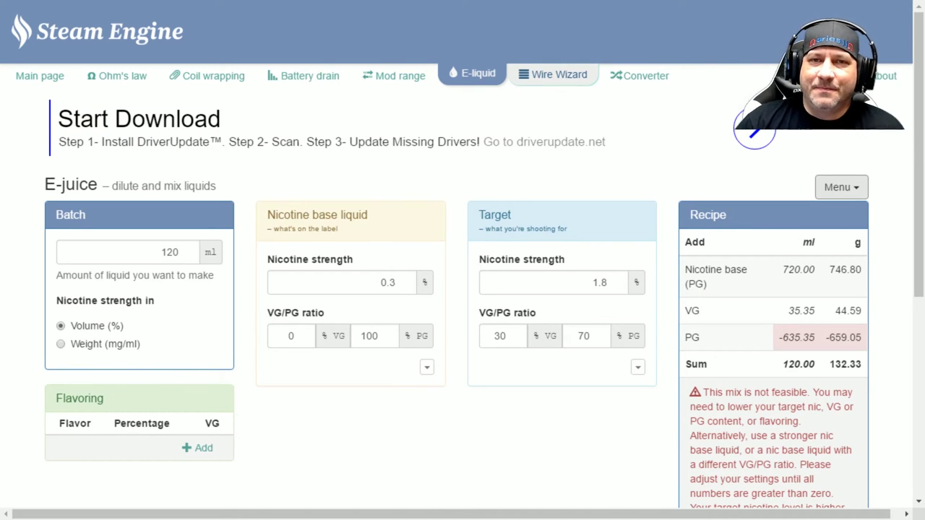
# - Open the Wire Wizard and set the wire builder's wire type to Clapton
pyautogui.click(553, 75)
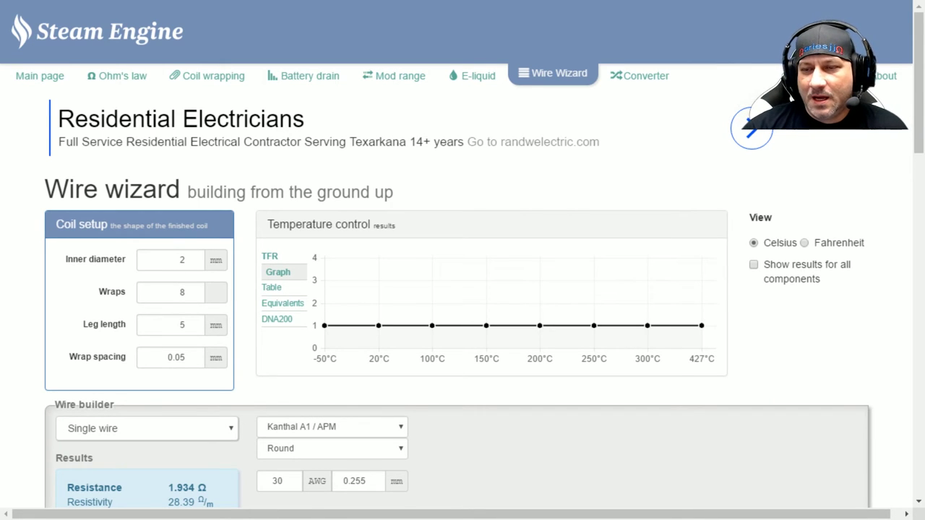
pyautogui.scroll(-2, 463, 289)
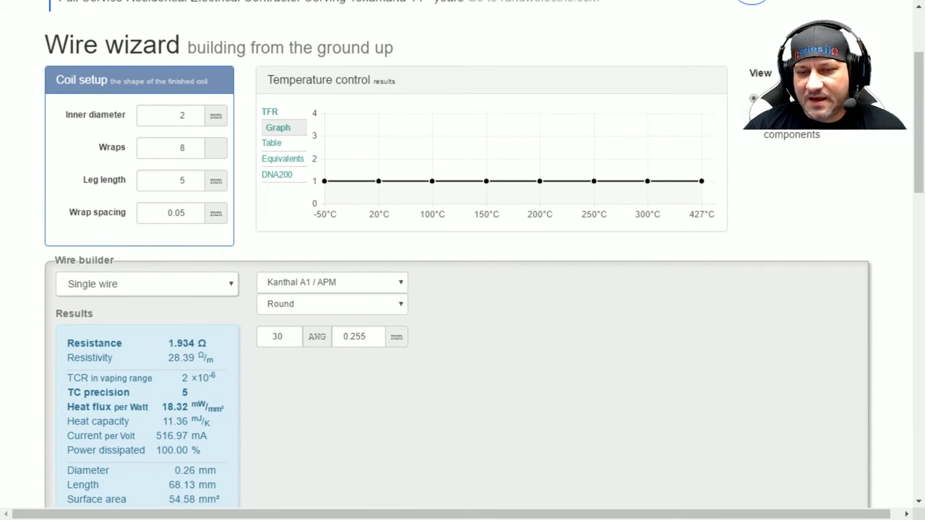
pyautogui.click(147, 284)
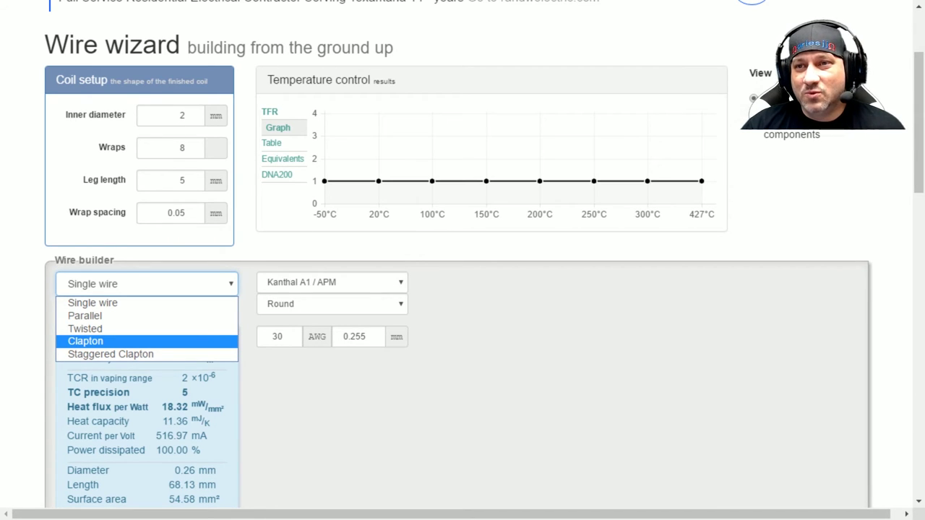
pyautogui.click(85, 341)
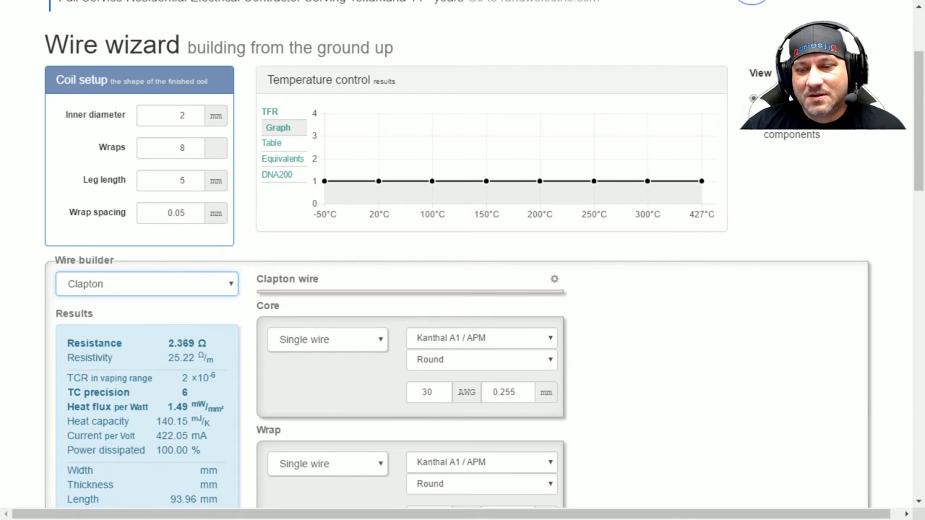
# - Set the core of the Clapton wire to Parallel
pyautogui.scroll(-2, 462, 260)
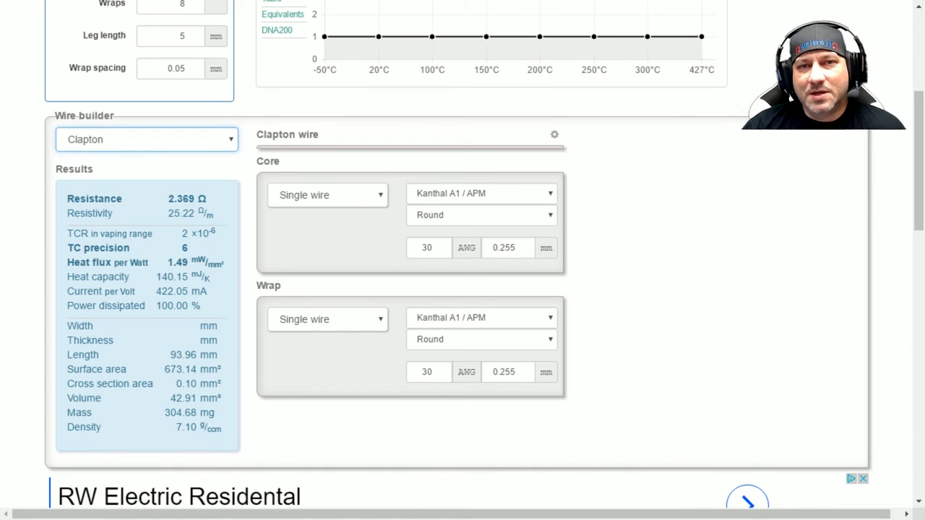
pyautogui.click(328, 196)
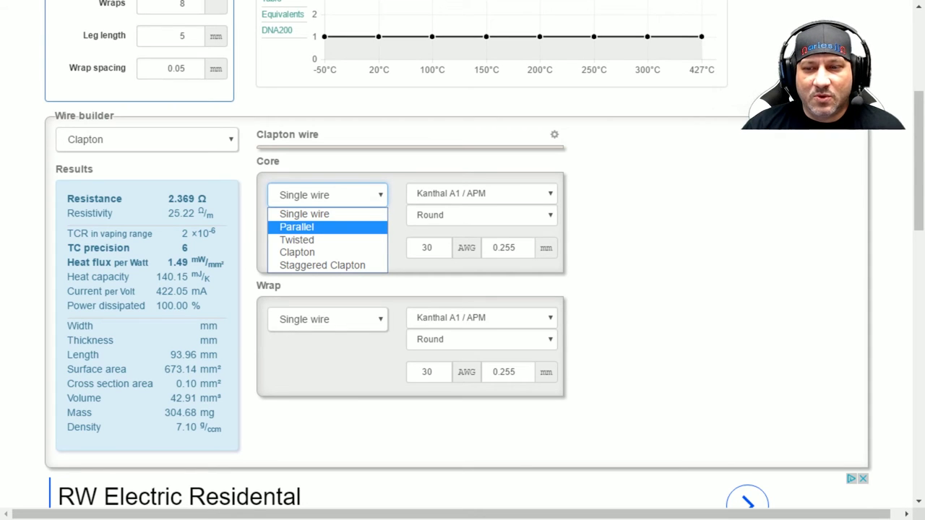
pyautogui.press('Return')
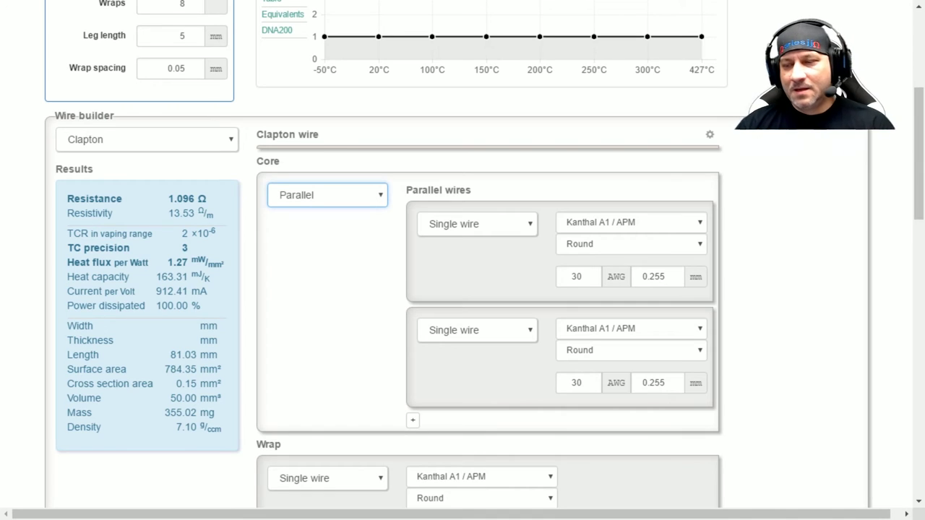
# - Set the first parallel core wire's gauge to 26 AWG, keeping it round Kanthal A1
pyautogui.click(630, 222)
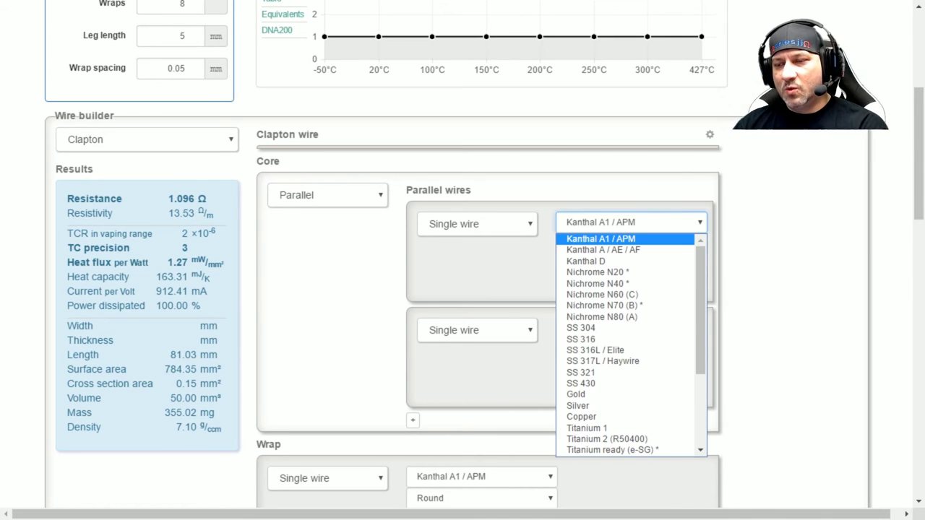
pyautogui.press('Escape')
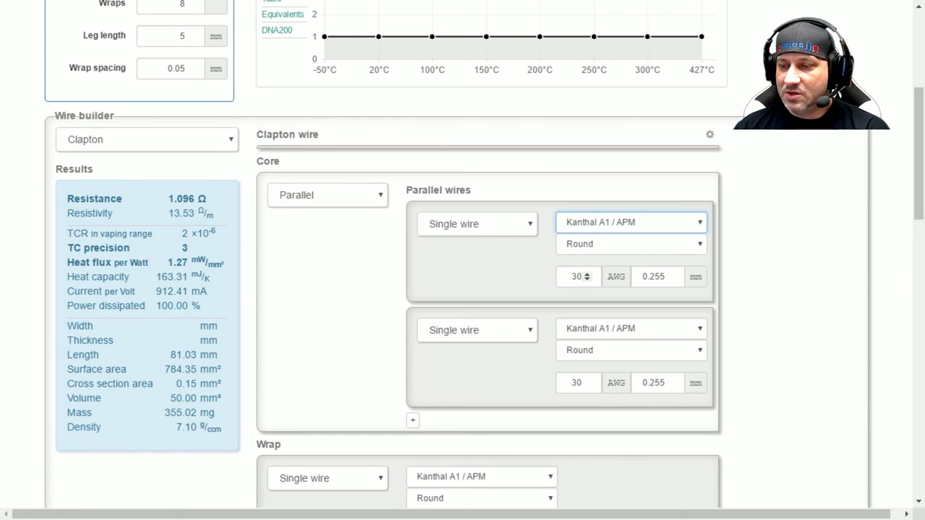
pyautogui.click(576, 276)
pyautogui.doubleClick(576, 277)
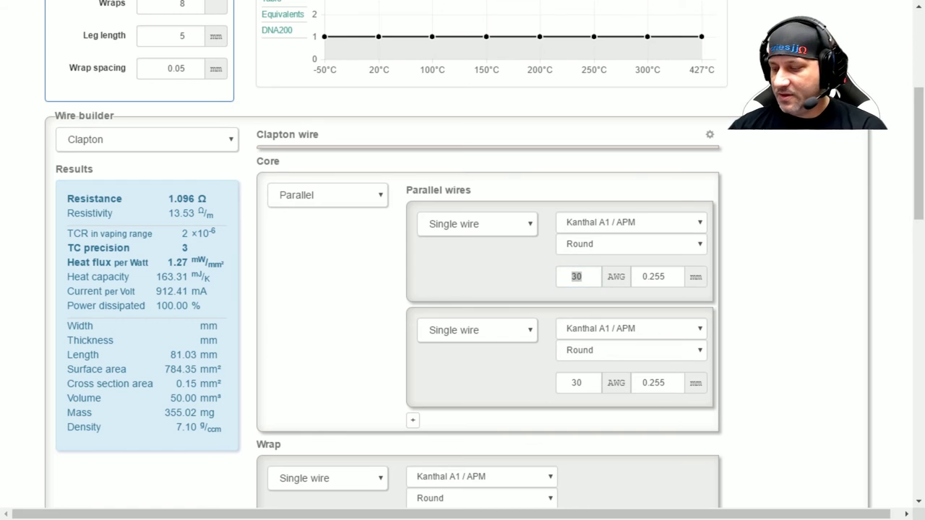
pyautogui.write('26')
pyautogui.press('Tab')
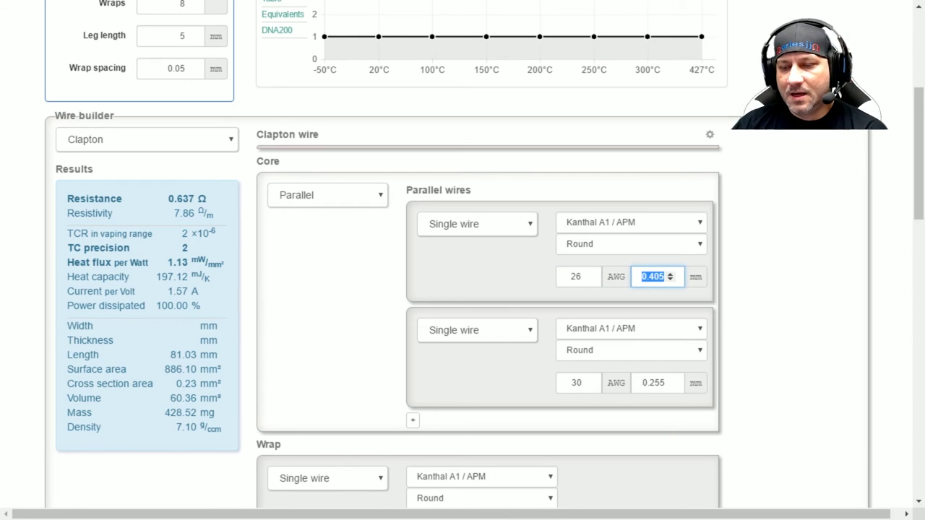
# - Add a third parallel wire to the core and make the second one a 0.1 × 0.4 mm ribbon
pyautogui.scroll(-1, 462, 289)
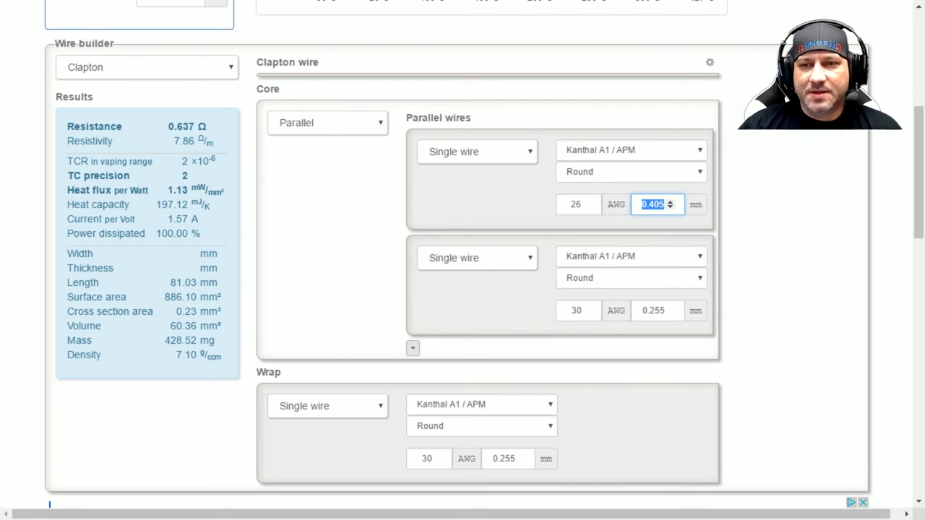
pyautogui.click(413, 348)
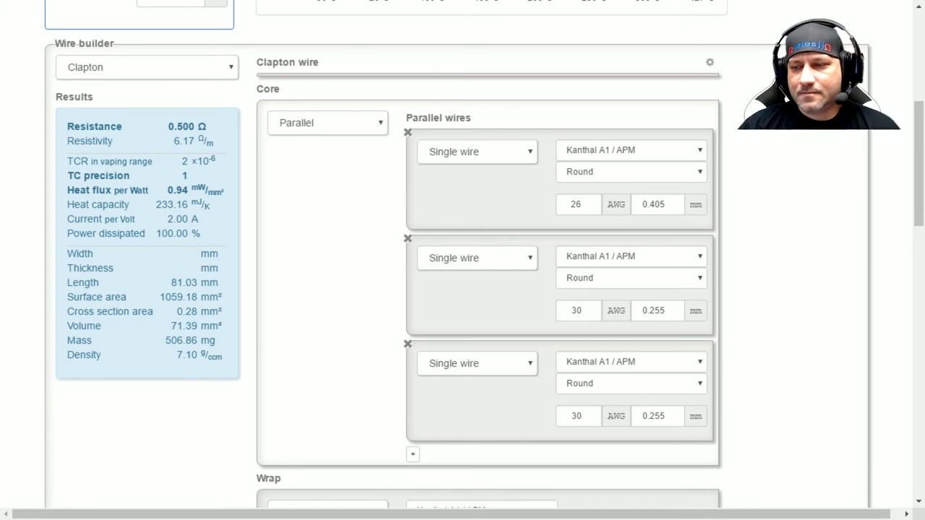
pyautogui.click(631, 277)
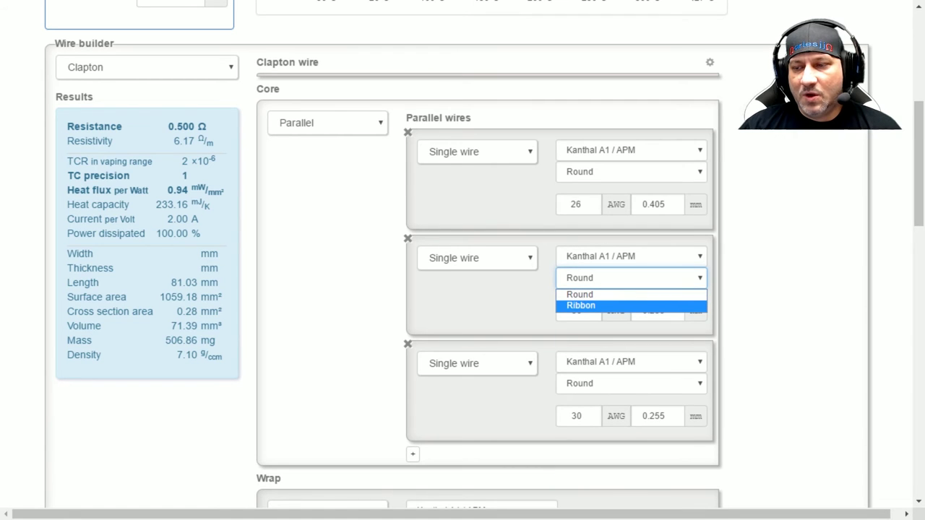
pyautogui.click(581, 306)
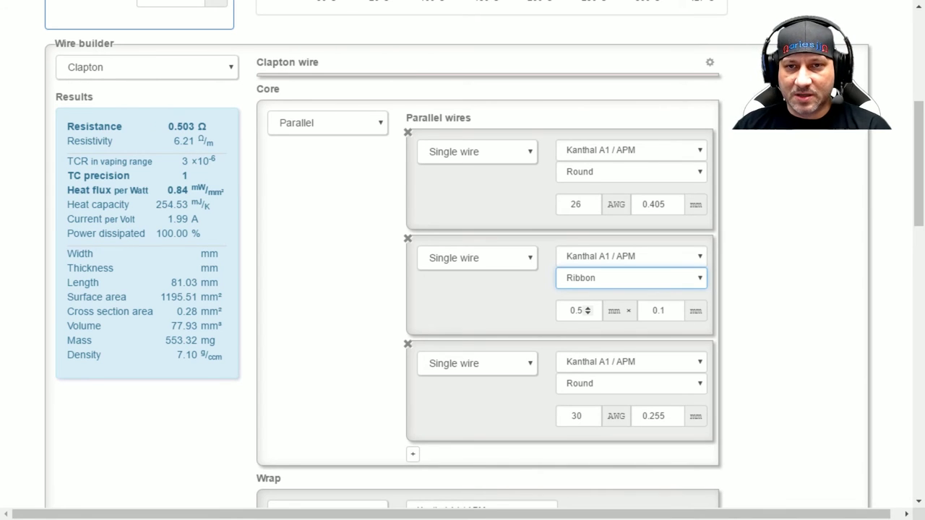
pyautogui.press('Tab')
pyautogui.write('0.1')
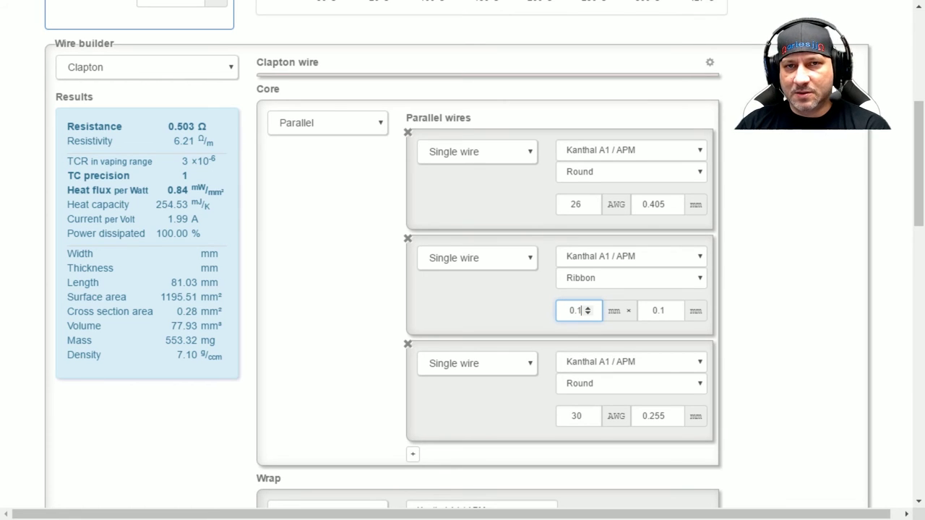
pyautogui.press('Tab')
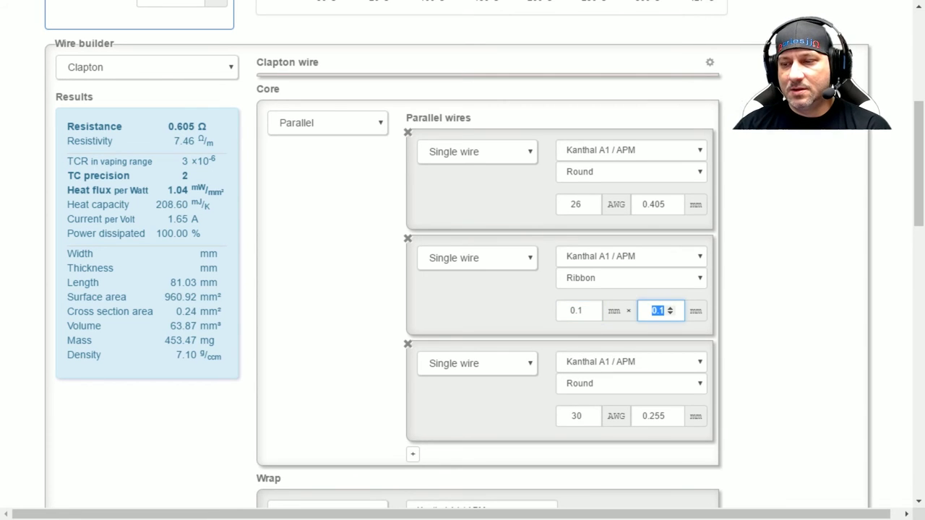
pyautogui.write('0.4')
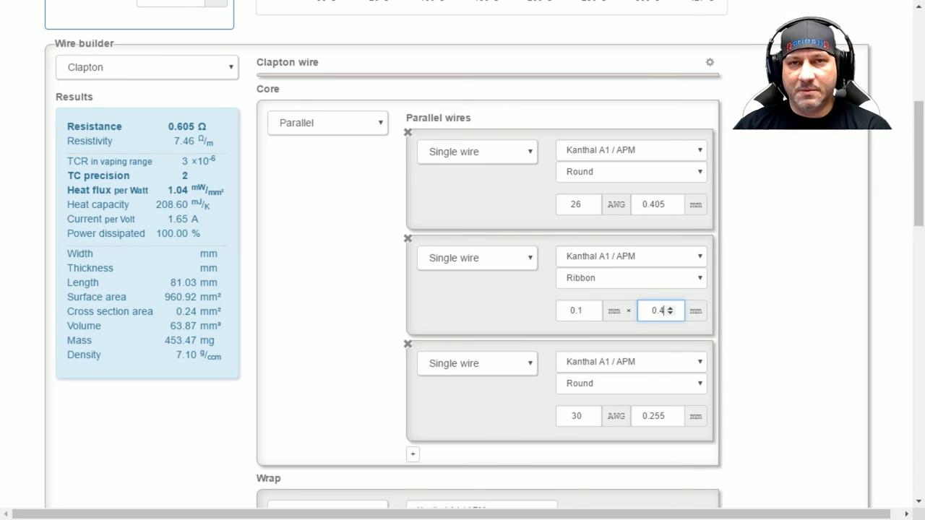
pyautogui.press('Tab')
# - Add a fourth parallel wire to the core and make the third one a 0.1 × 0.4 mm ribbon
pyautogui.scroll(-1, 463, 260)
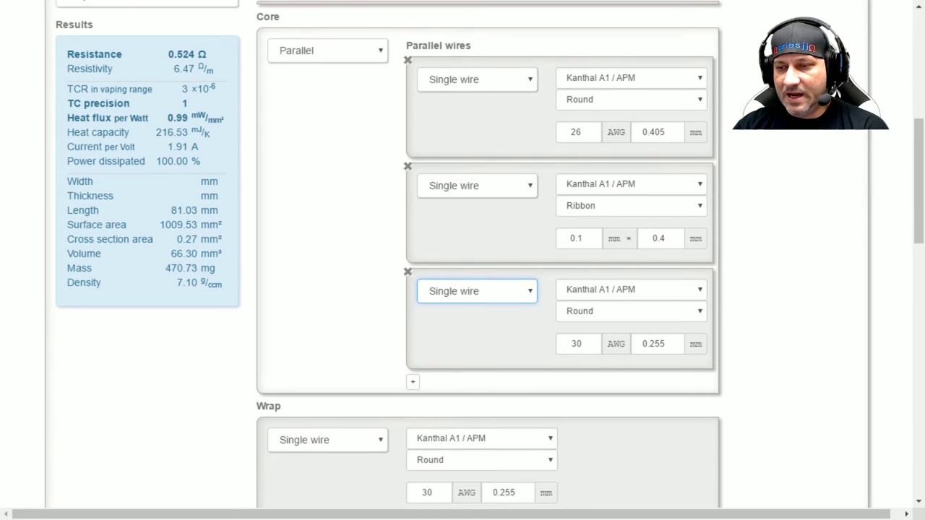
pyautogui.click(413, 381)
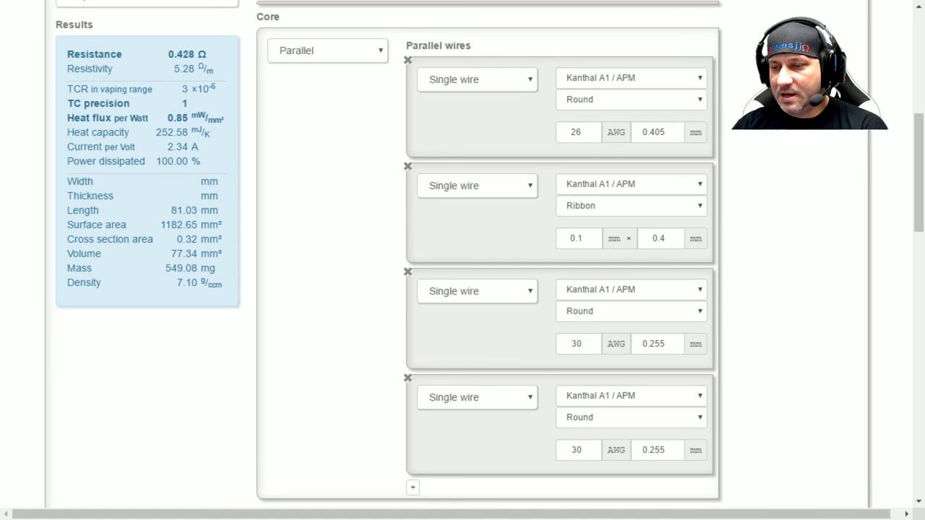
pyautogui.click(631, 310)
pyautogui.click(582, 338)
pyautogui.doubleClick(576, 345)
pyautogui.write('0.1')
pyautogui.press('Tab')
pyautogui.write('0.4')
pyautogui.press('Tab')
# - Change the fourth parallel wire to a ribbon measuring 0.1 × 0.4 mm
pyautogui.scroll(-1, 578, 319)
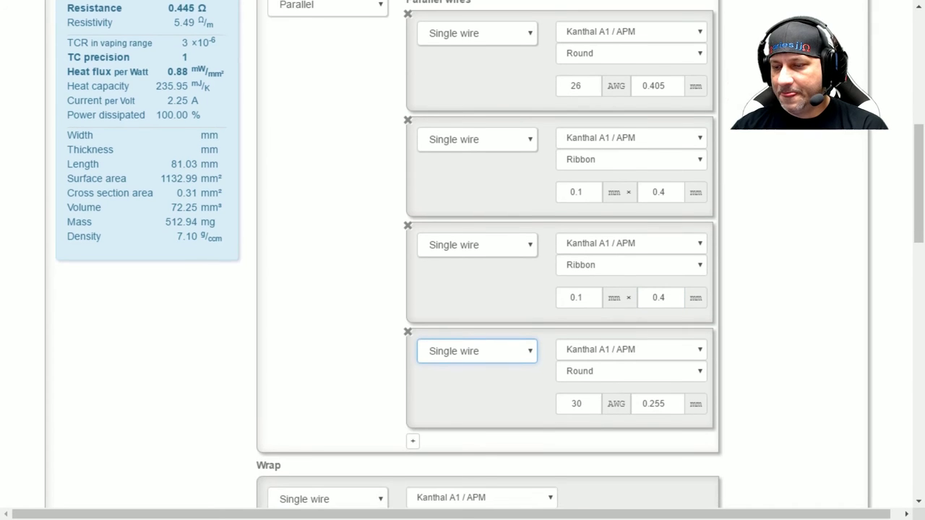
pyautogui.press('Tab')
pyautogui.press('Tab')
pyautogui.press('Down')
pyautogui.press('Tab')
pyautogui.write('0.1')
pyautogui.press('Tab')
pyautogui.write('0.4')
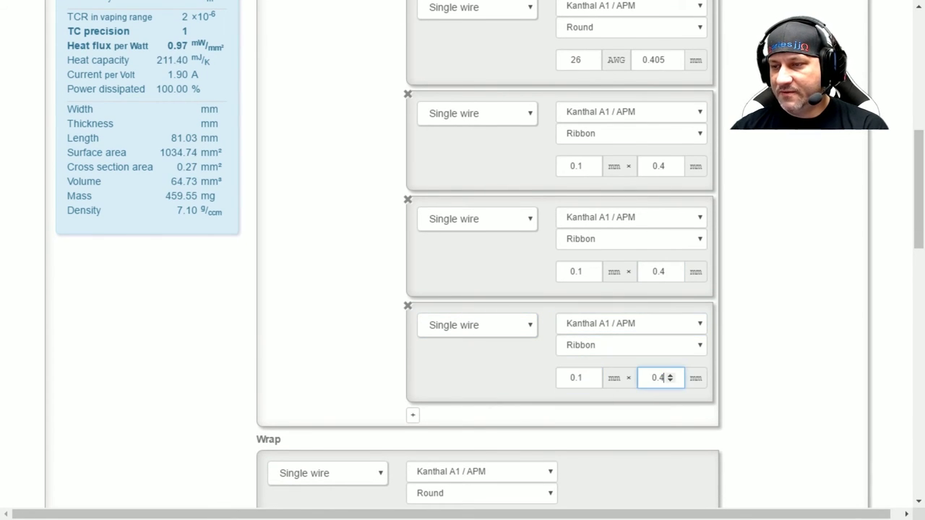
# - Add four more parallel wires to the core, for eight in all
pyautogui.scroll(-2, 463, 289)
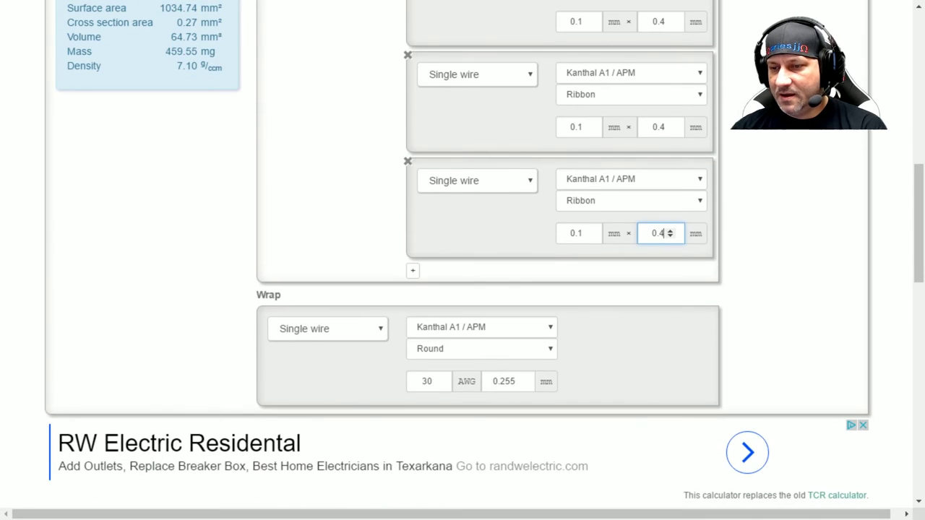
pyautogui.click(412, 270)
pyautogui.scroll(-2, 413, 270)
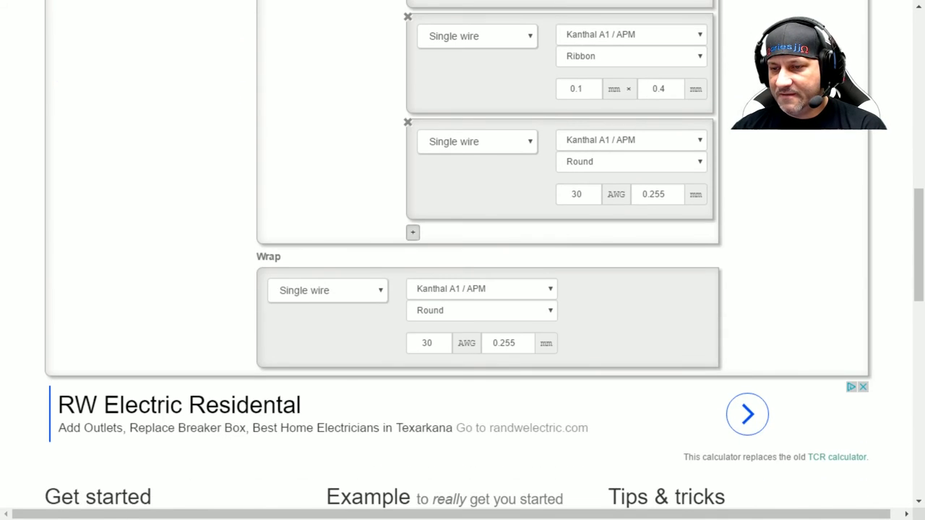
pyautogui.click(412, 232)
pyautogui.press('space')
pyautogui.scroll(-2, 462, 289)
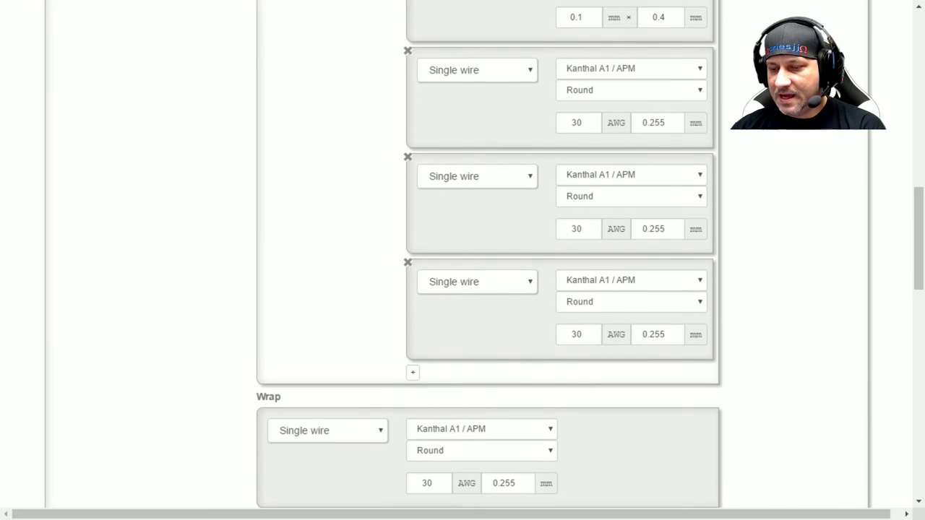
pyautogui.press('space')
pyautogui.press('space')
# - Change the fifth parallel wire to a ribbon measuring 0.1 × 0.4 mm
pyautogui.scroll(1, 463, 289)
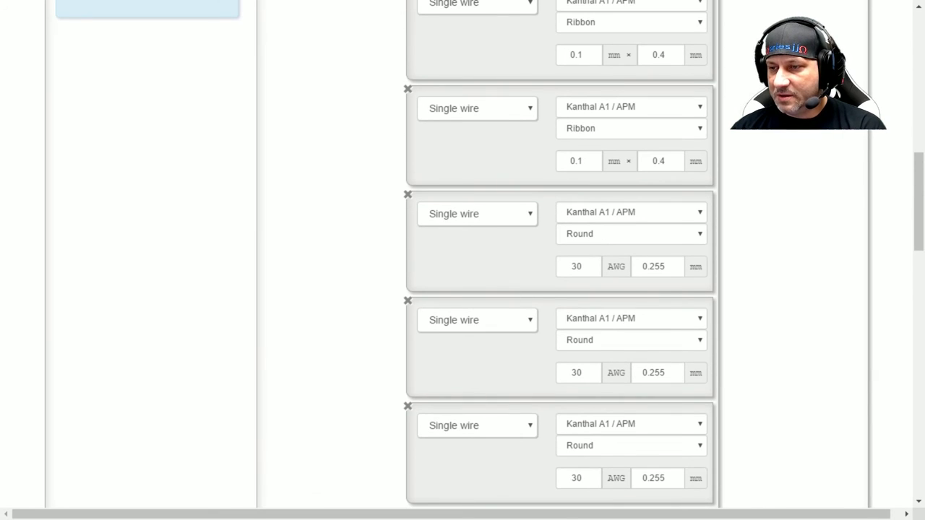
pyautogui.click(631, 234)
pyautogui.click(582, 261)
pyautogui.doubleClick(576, 266)
pyautogui.write('0.1')
pyautogui.press('Tab')
pyautogui.write('0.4')
pyautogui.press('Tab')
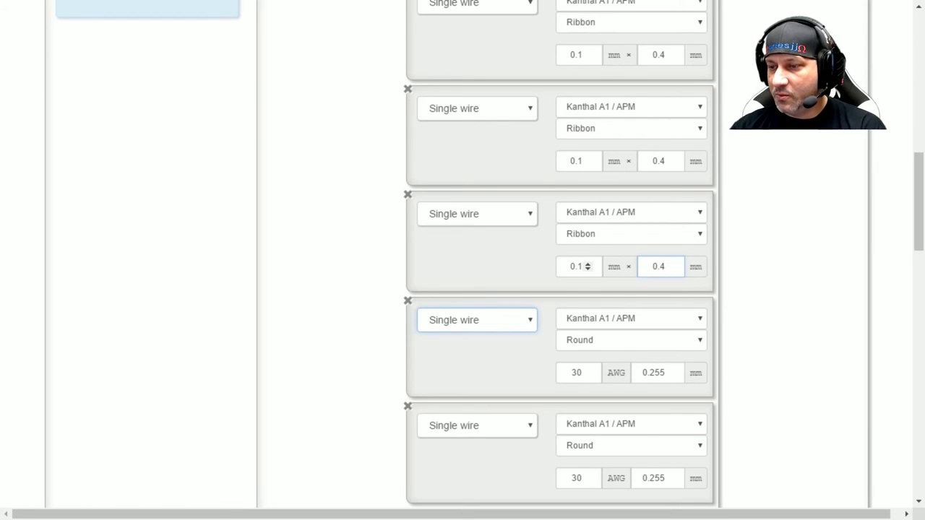
# - Change the sixth parallel wire to a ribbon measuring 0.1 × 0.4 mm
pyautogui.press('Tab')
pyautogui.press('Tab')
pyautogui.press('space')
pyautogui.press('Down')
pyautogui.press('Return')
pyautogui.press('Tab')
pyautogui.write('0.1')
pyautogui.press('Tab')
pyautogui.write('0.4')
pyautogui.press('Tab')
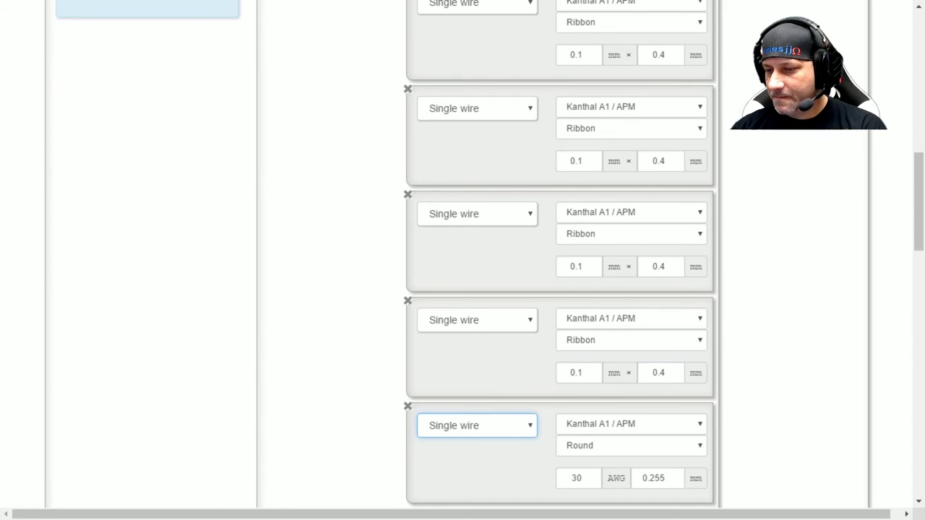
# - Change the seventh parallel wire to a ribbon measuring 0.1 × 0.4 mm
pyautogui.scroll(-1, 588, 372)
pyautogui.press('Tab')
pyautogui.hotkey('alt', 'Down')
pyautogui.press('Down')
pyautogui.press('Return')
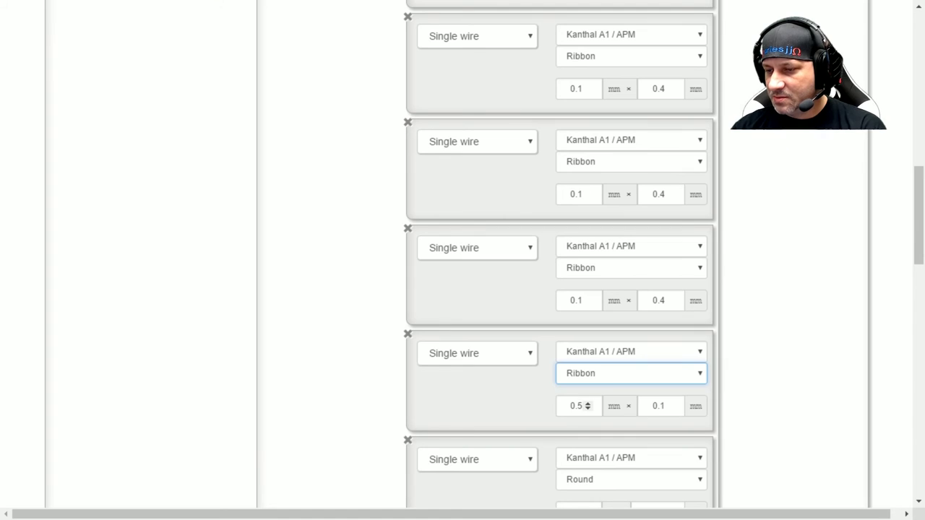
pyautogui.press('Tab')
pyautogui.write('0.1')
pyautogui.press('Tab')
pyautogui.write('0.4')
pyautogui.press('Tab')
# - Set the gauge of the eighth, round parallel wire to 26 AWG
pyautogui.scroll(-2, 588, 407)
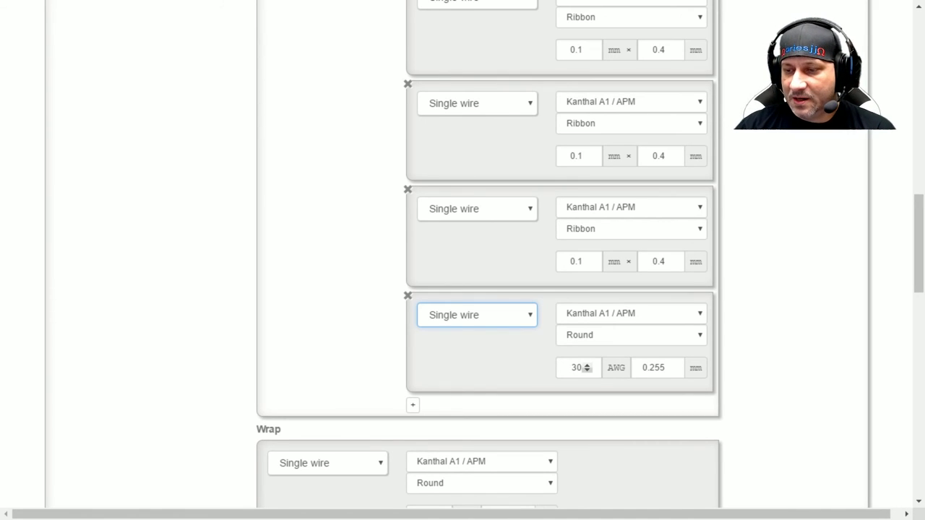
pyautogui.doubleClick(576, 368)
pyautogui.write('26')
pyautogui.press('Tab')
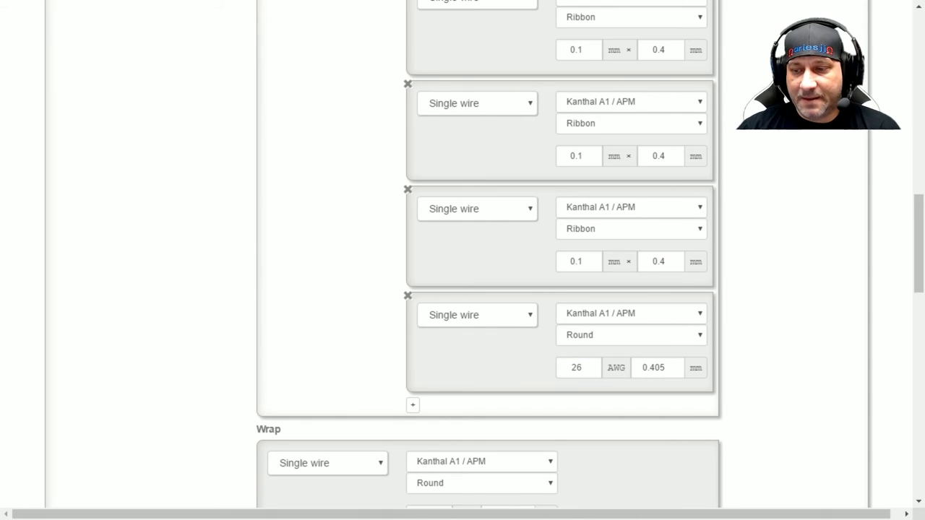
# - Review the parallel core wires from the first to the last, checking each one's shape and size
pyautogui.scroll(8, 490, 260)
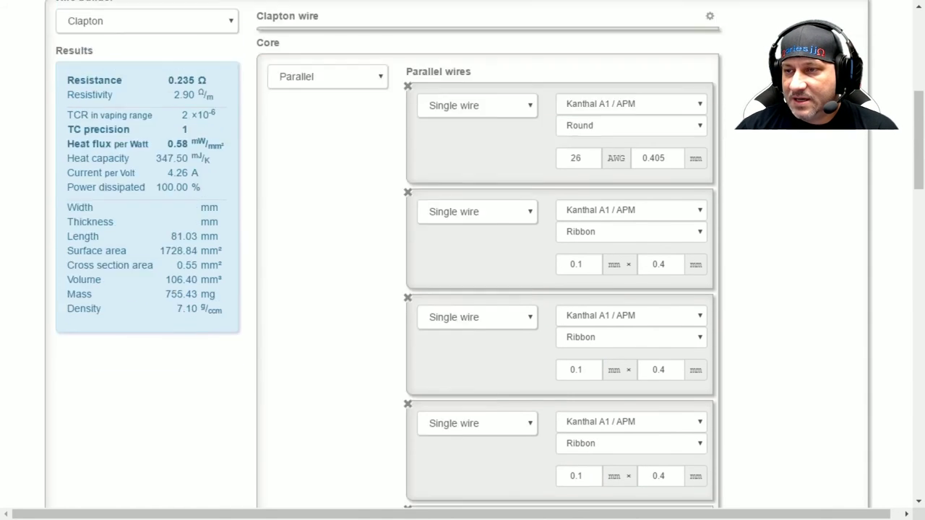
pyautogui.scroll(-2, 463, 260)
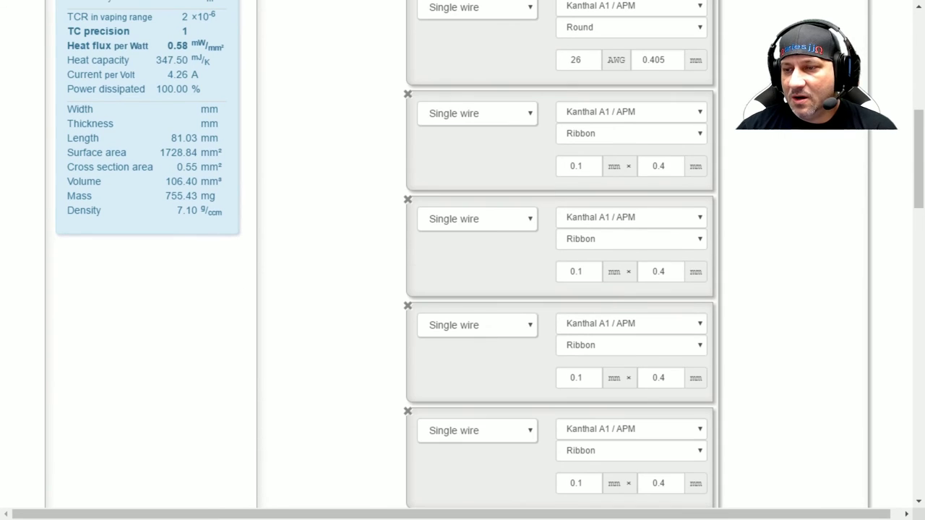
pyautogui.scroll(-3, 462, 260)
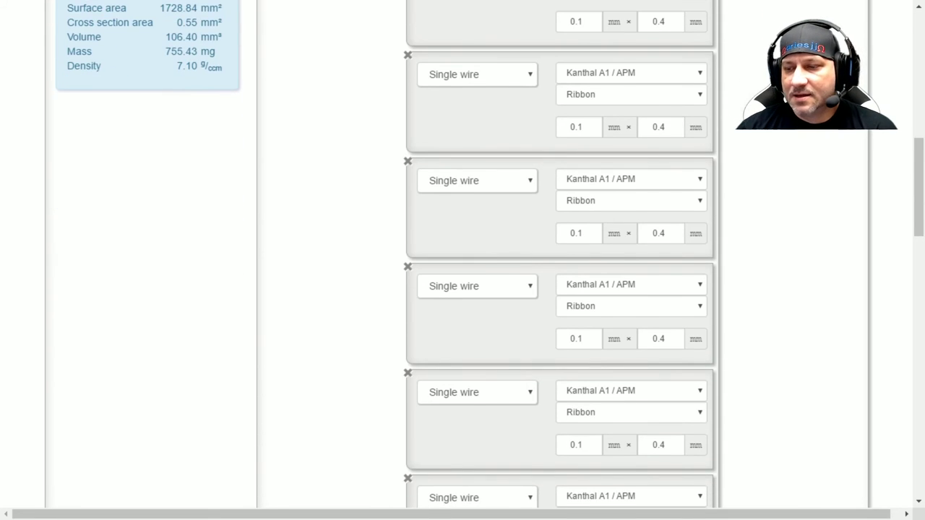
pyautogui.scroll(-4, 560, 260)
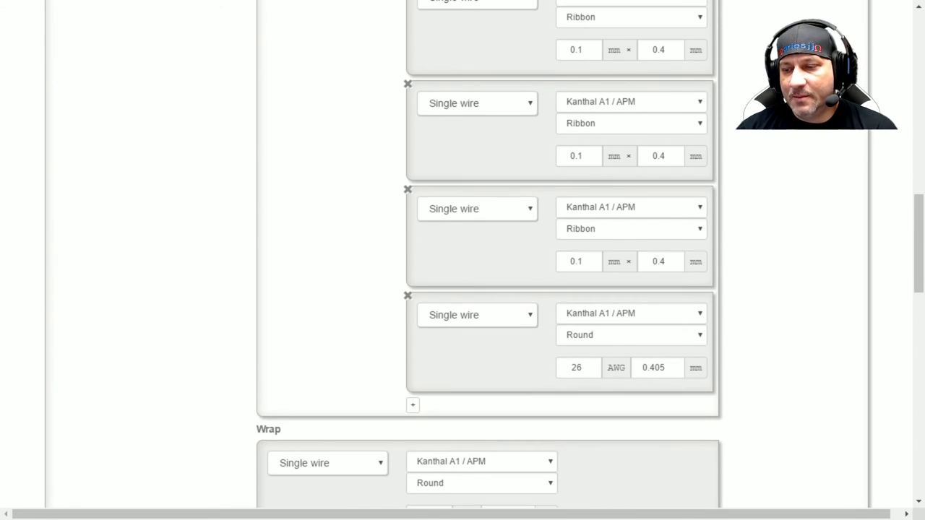
pyautogui.moveTo(542, 354); pyautogui.dragTo(636, 314)
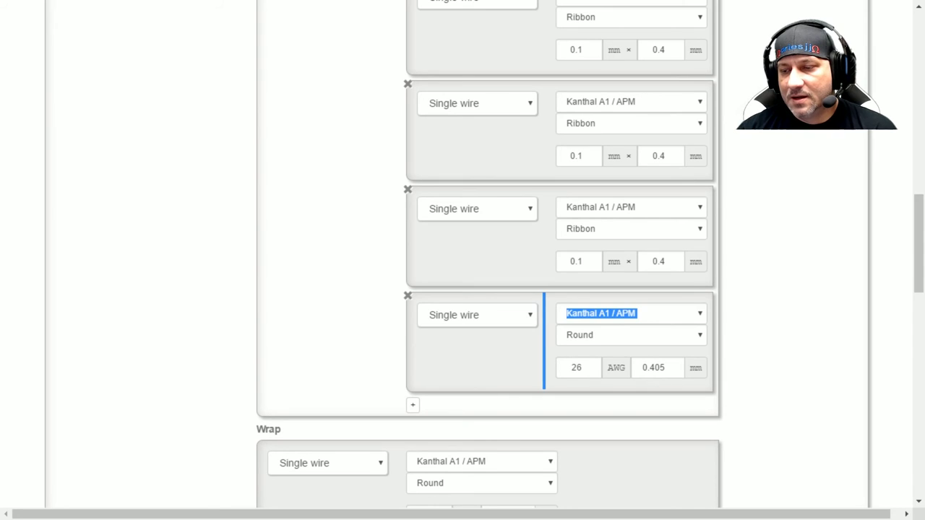
pyautogui.click(591, 370)
# - Set the Clapton wrap wire's gauge to 36 AWG, keeping it round Kanthal A1
pyautogui.scroll(-1, 462, 260)
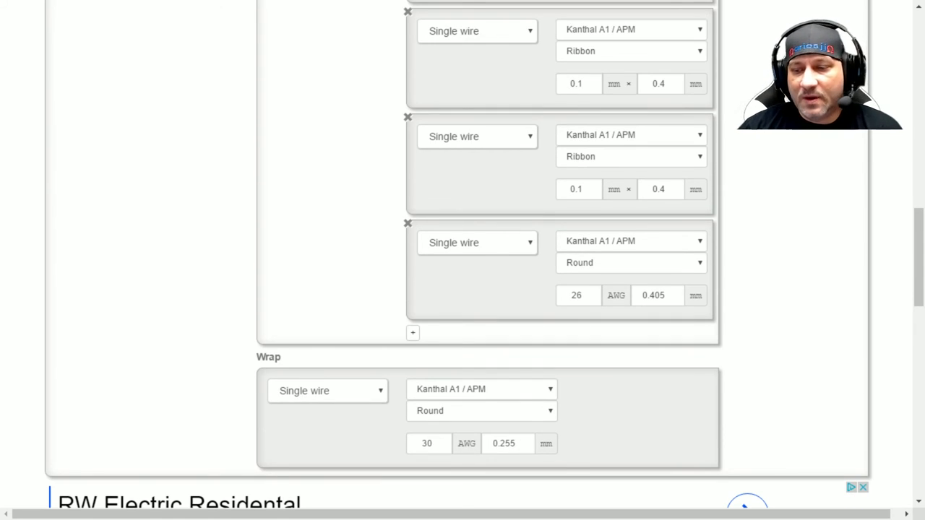
pyautogui.click(437, 441)
pyautogui.click(438, 440)
pyautogui.click(438, 441)
pyautogui.click(437, 440)
pyautogui.scroll(2, 436, 443)
pyautogui.click(470, 410)
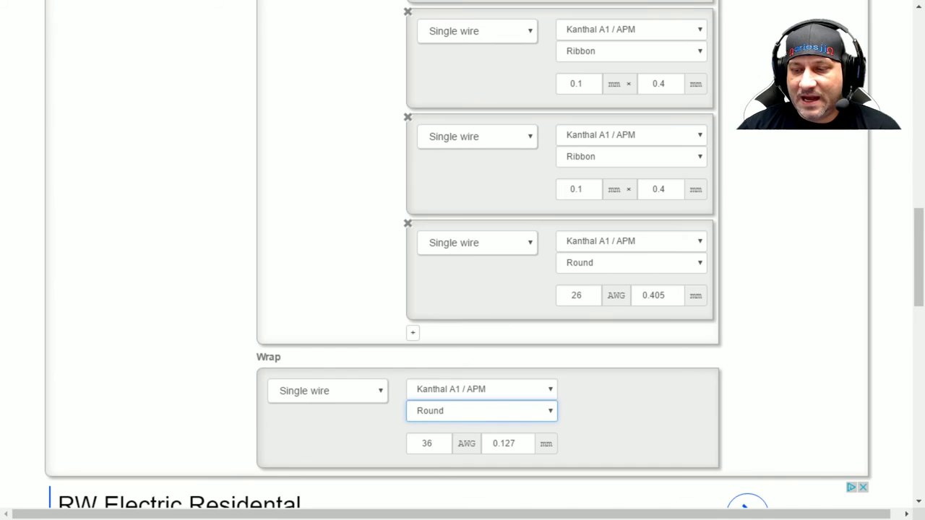
# - Set the inner diameter in the coil setup to 2.5 mm
pyautogui.scroll(10, 463, 260)
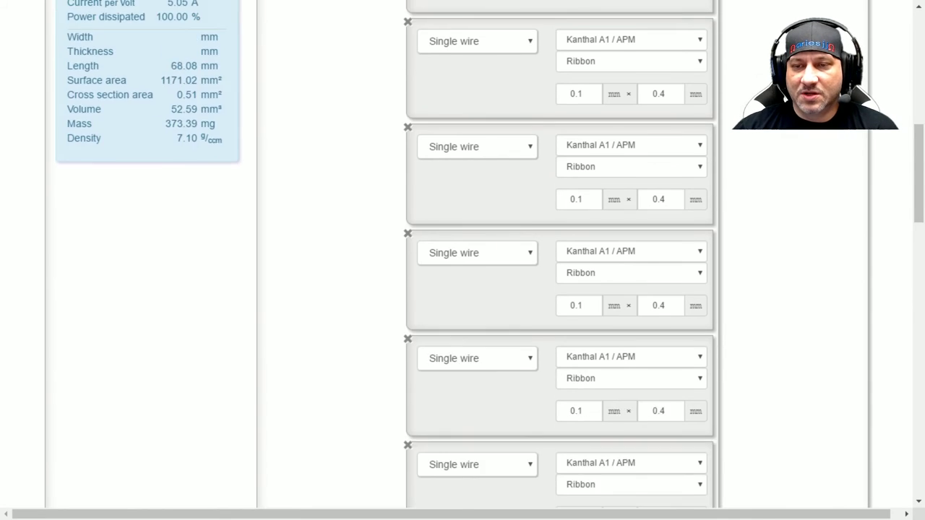
pyautogui.scroll(5, 463, 260)
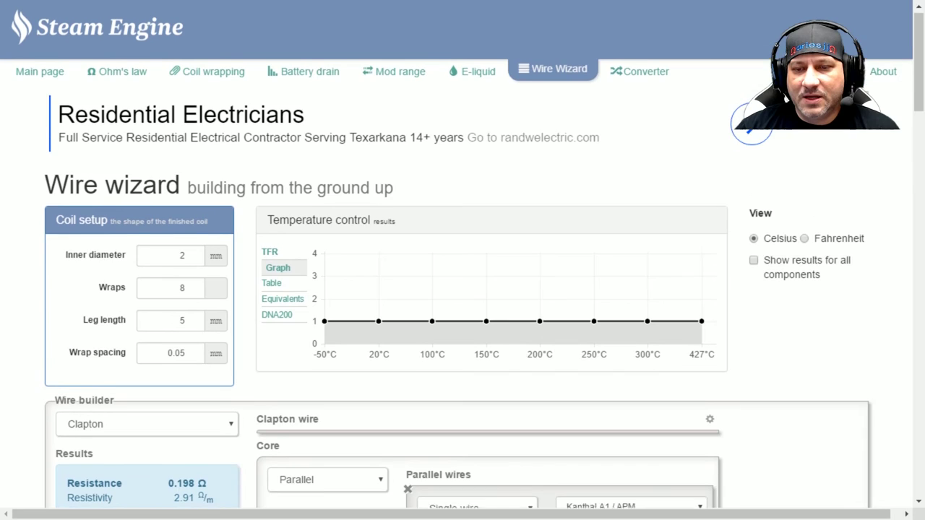
pyautogui.moveTo(66, 258); pyautogui.dragTo(126, 259)
pyautogui.click(127, 259)
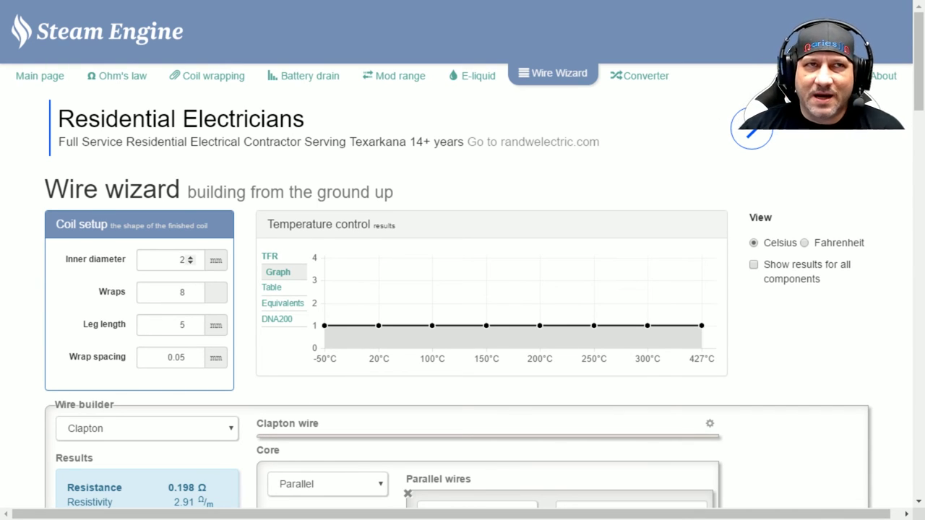
pyautogui.moveTo(179, 259); pyautogui.dragTo(189, 261)
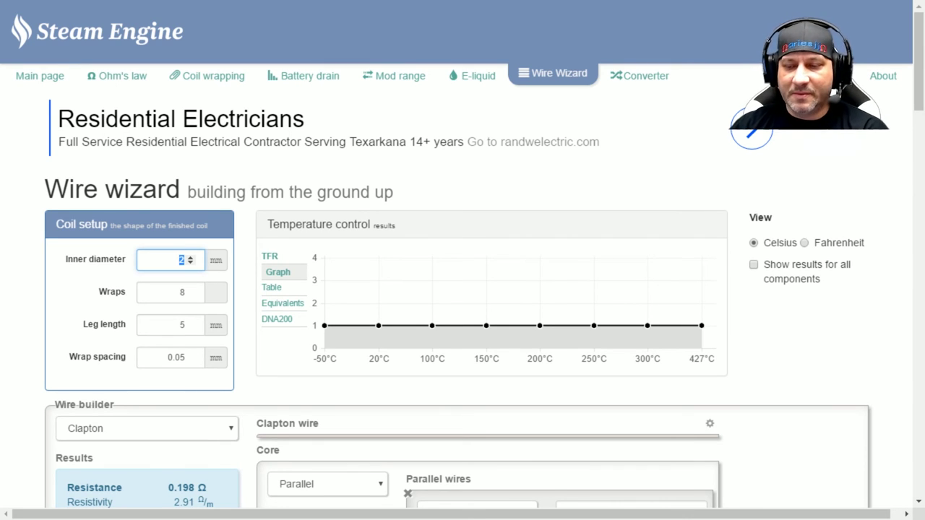
pyautogui.write('2.5')
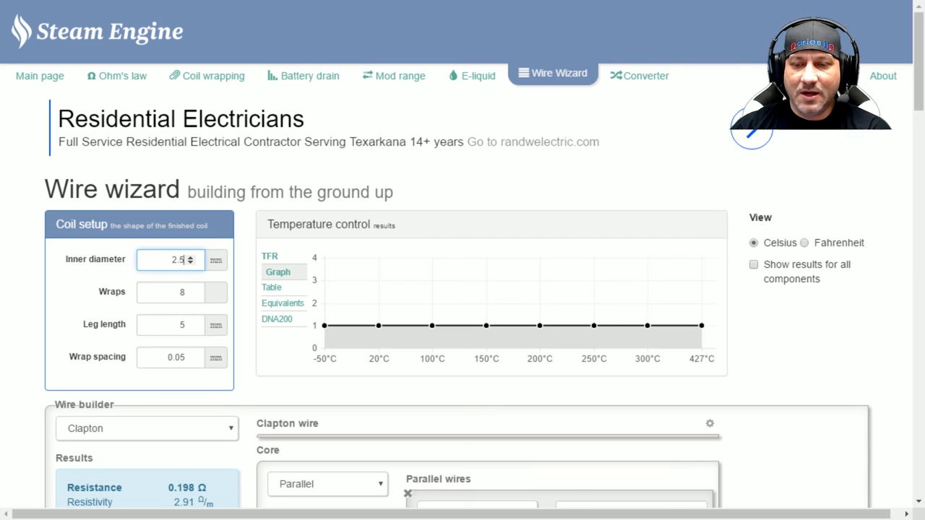
# - Set the number of wraps to 7 and check the coil's resistance in the results
pyautogui.doubleClick(182, 292)
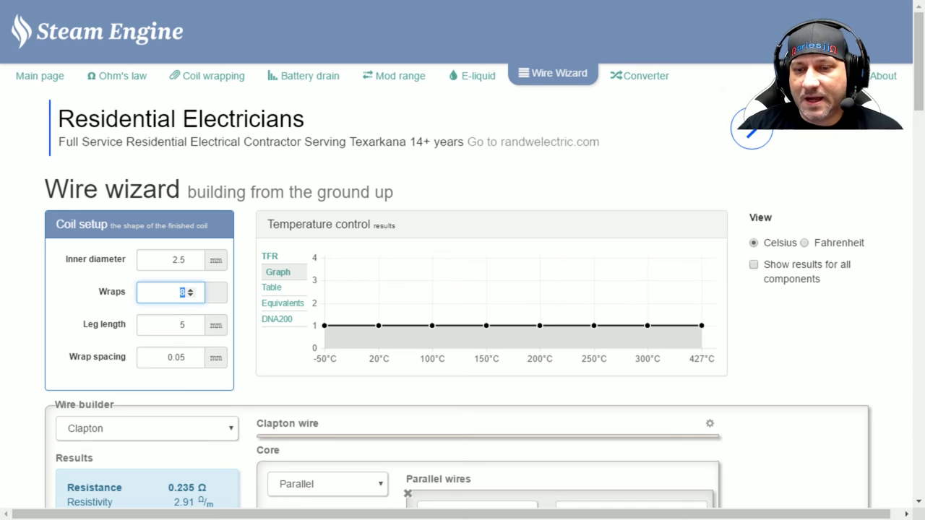
pyautogui.click(190, 295)
pyautogui.click(190, 296)
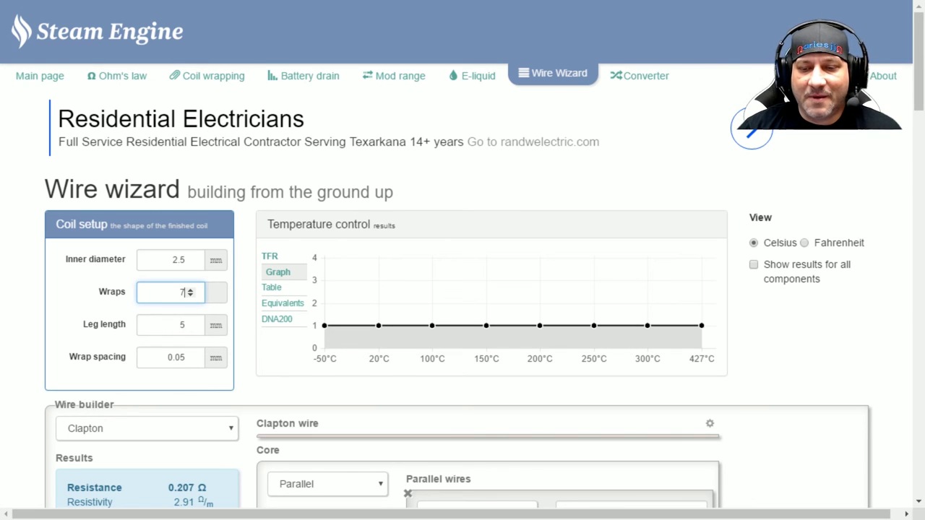
pyautogui.scroll(-2, 462, 260)
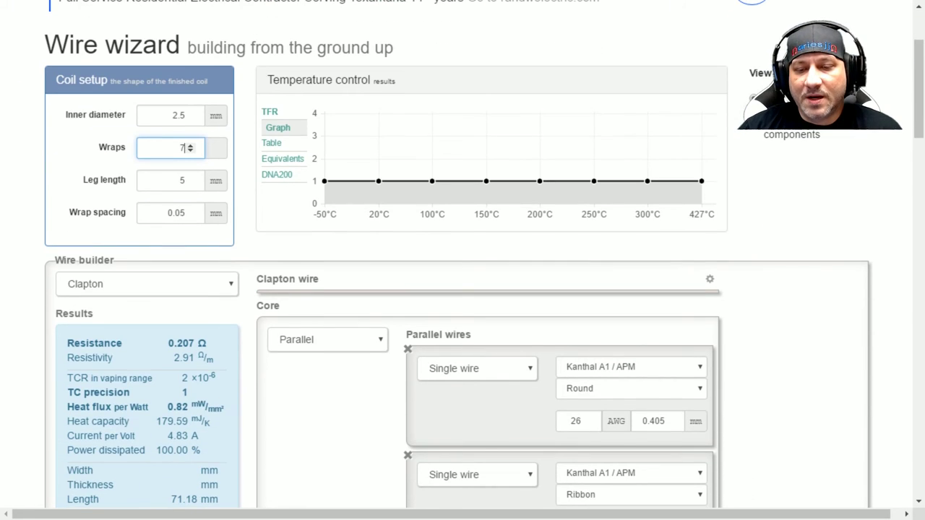
pyautogui.moveTo(66, 344); pyautogui.dragTo(206, 344)
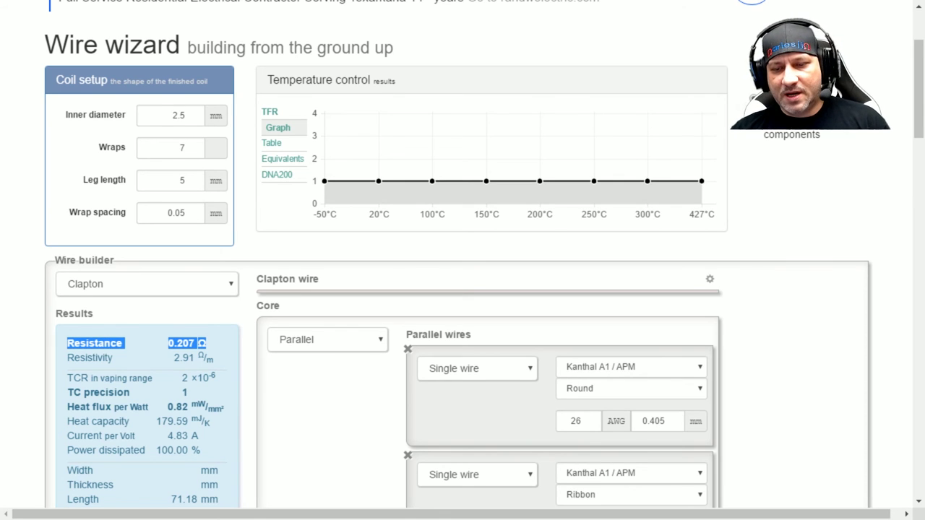
pyautogui.moveTo(67, 343); pyautogui.dragTo(202, 343)
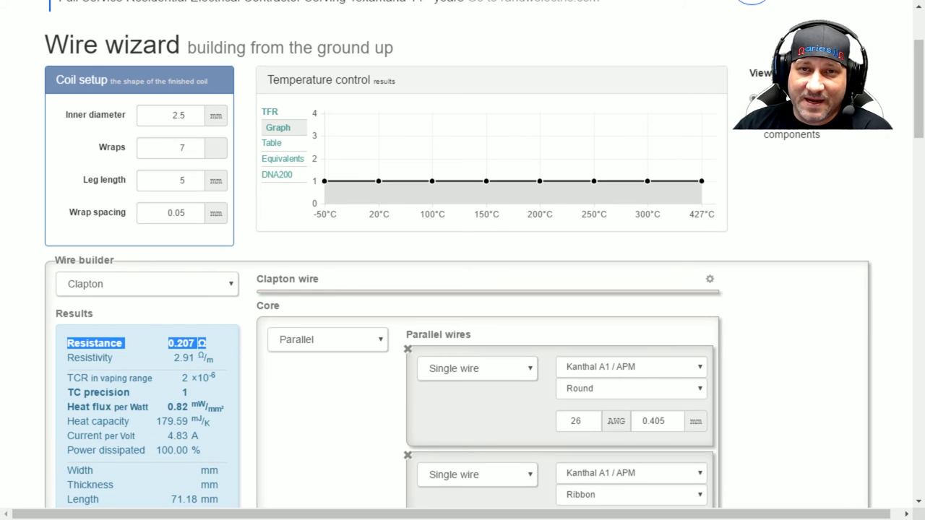
pyautogui.click(196, 343)
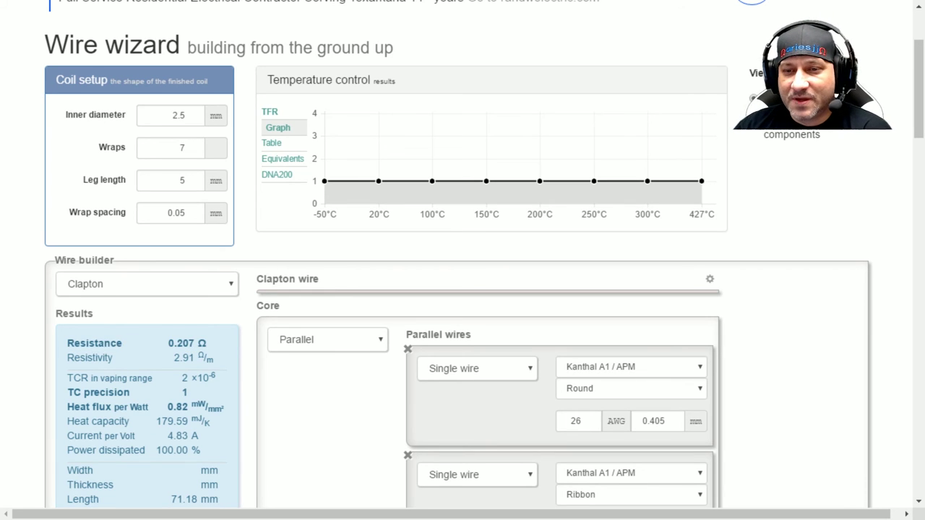
# - Set the coil's inner diameter to 3 mm and check the recalculated resistance
pyautogui.doubleClick(178, 116)
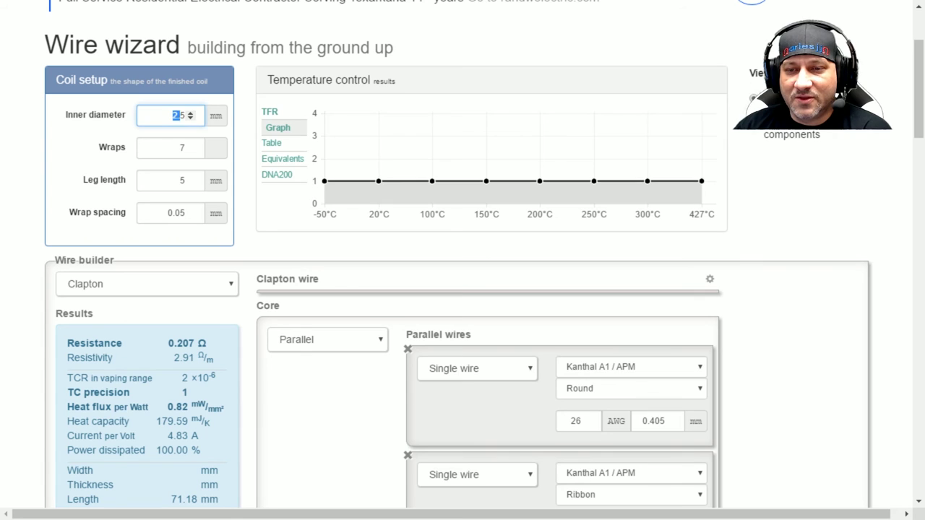
pyautogui.write('3')
pyautogui.press('Tab')
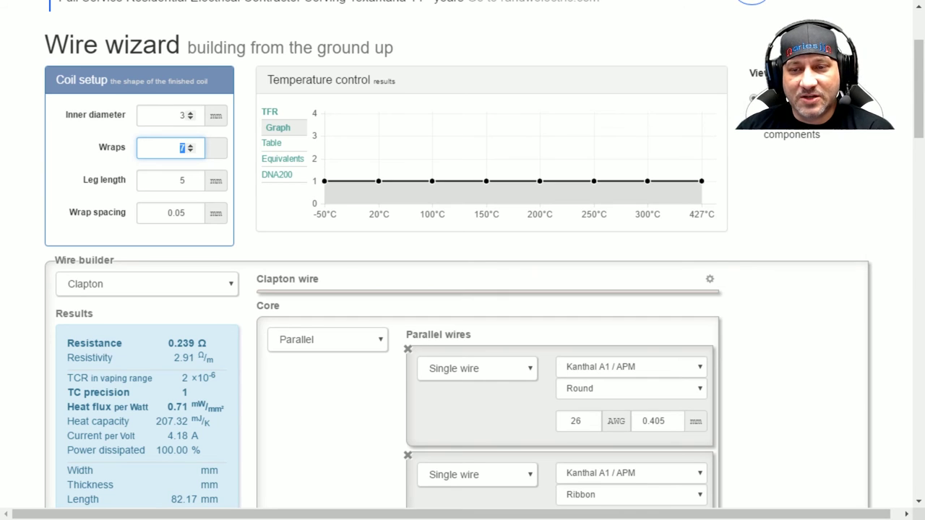
pyautogui.moveTo(168, 343); pyautogui.dragTo(207, 343)
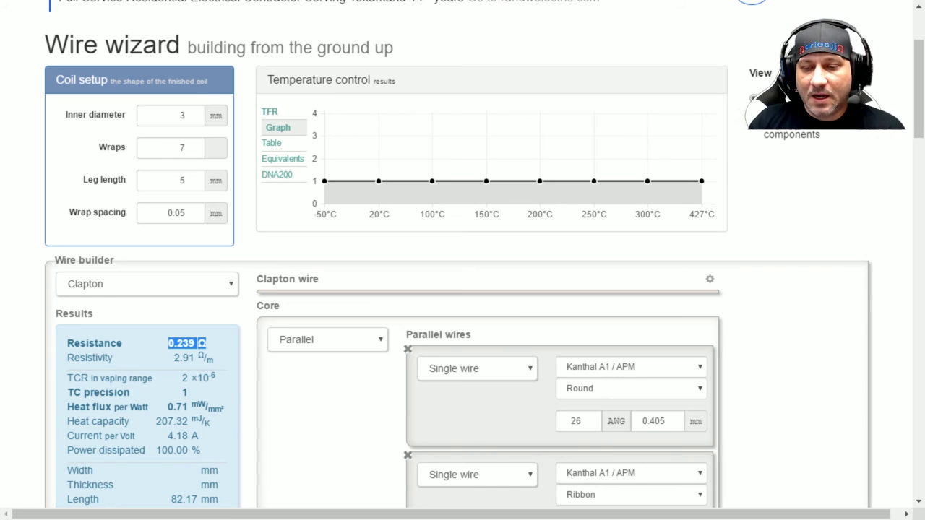
pyautogui.click(187, 344)
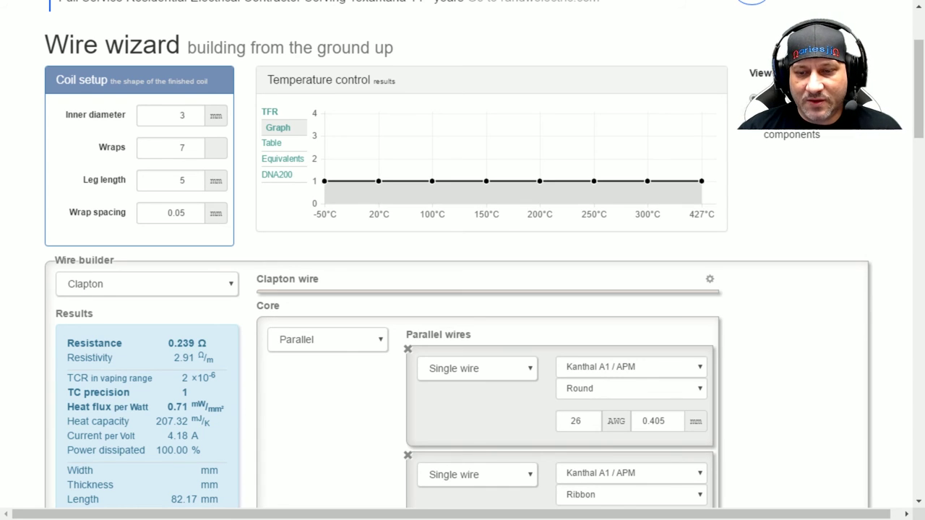
pyautogui.moveTo(195, 343); pyautogui.dragTo(177, 343)
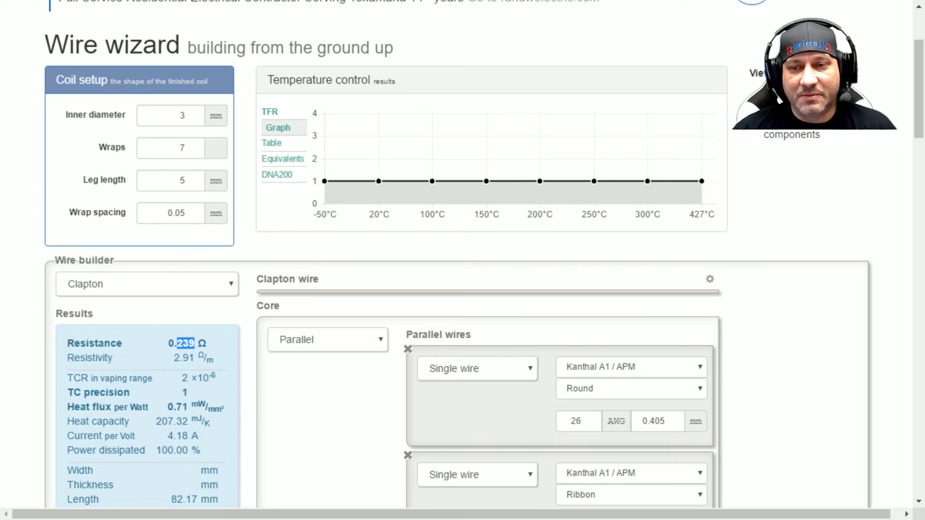
pyautogui.click(185, 343)
# - Change the wire type in the wire builder from Clapton to Staggered Clapton, keeping the primary wrap as a single wire
pyautogui.scroll(-2, 462, 289)
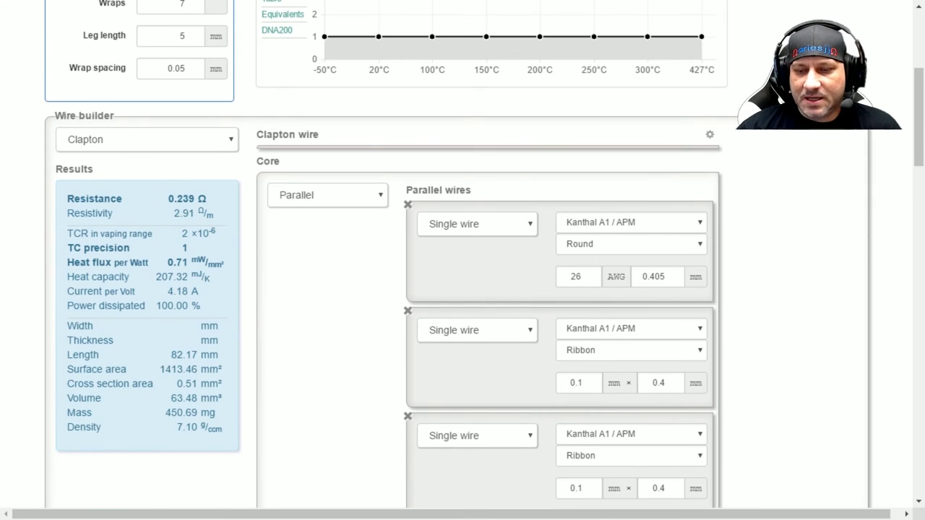
pyautogui.scroll(1, 462, 289)
pyautogui.click(147, 212)
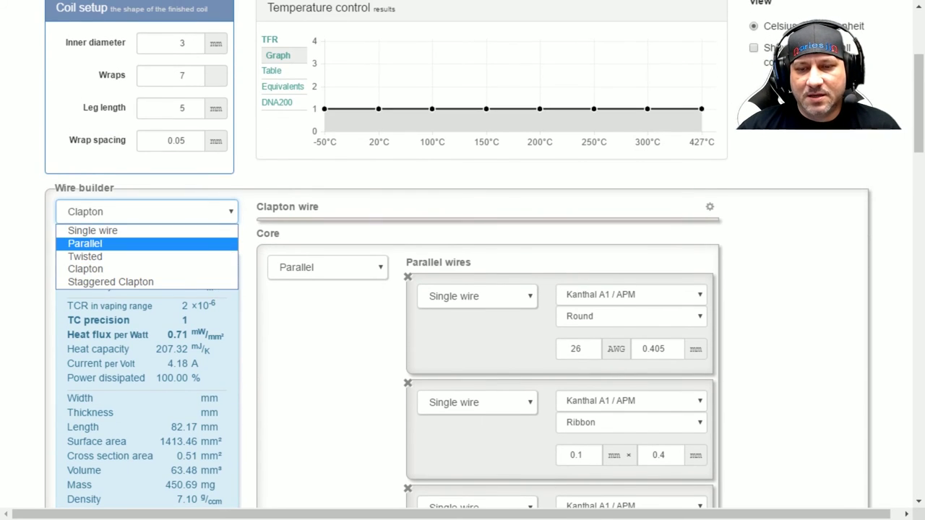
pyautogui.press('Return')
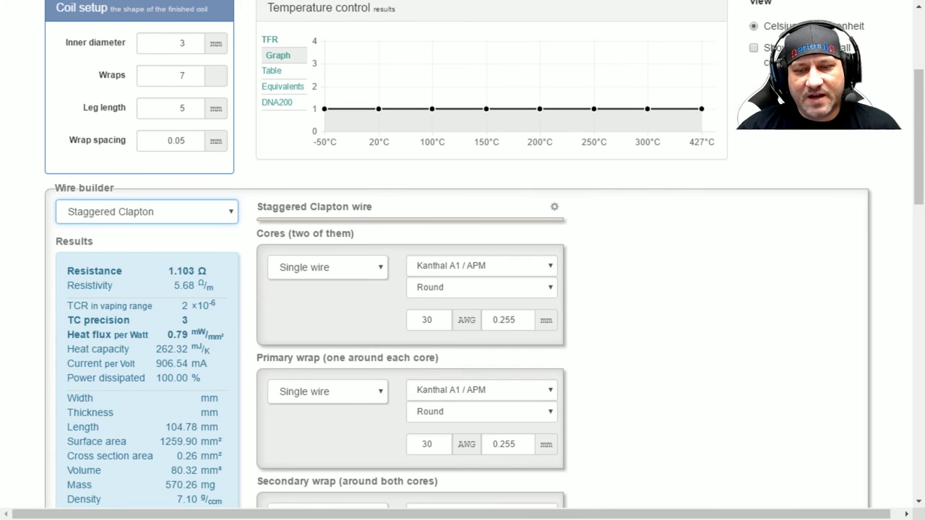
pyautogui.scroll(-2, 463, 260)
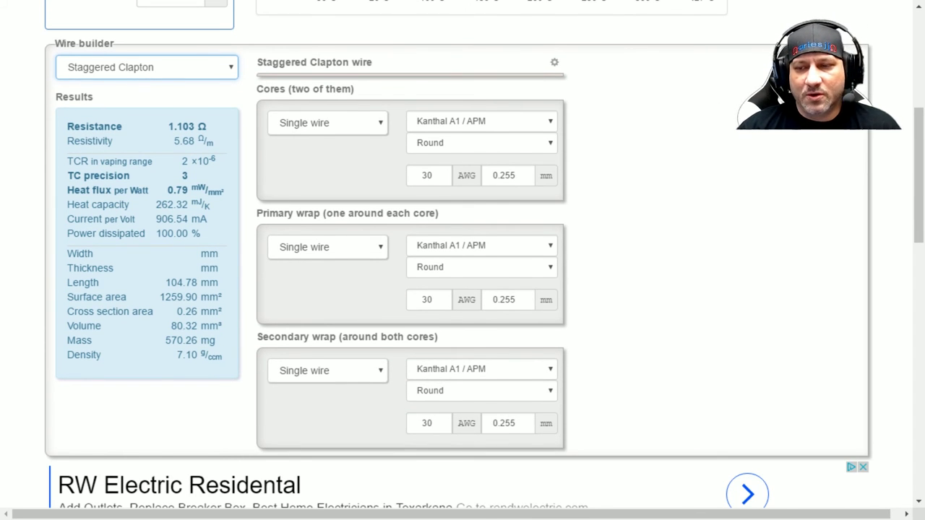
pyautogui.click(327, 248)
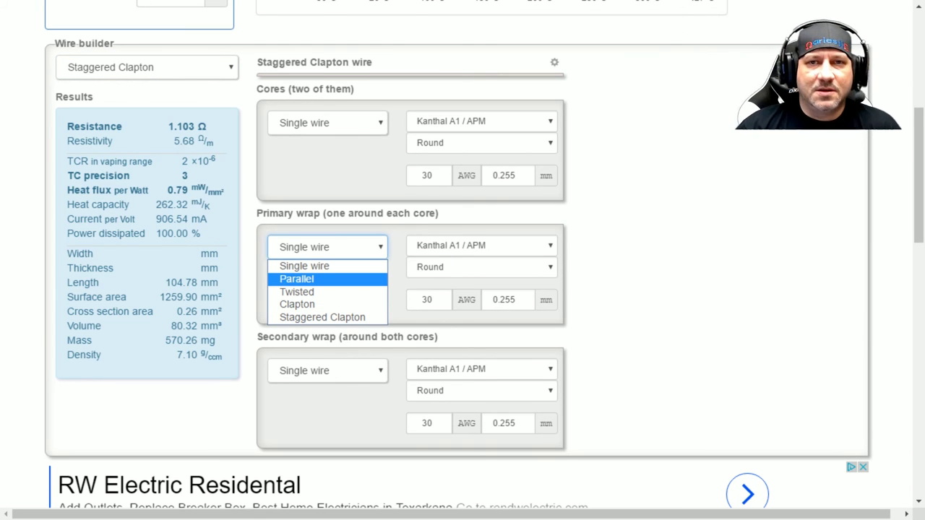
pyautogui.click(327, 266)
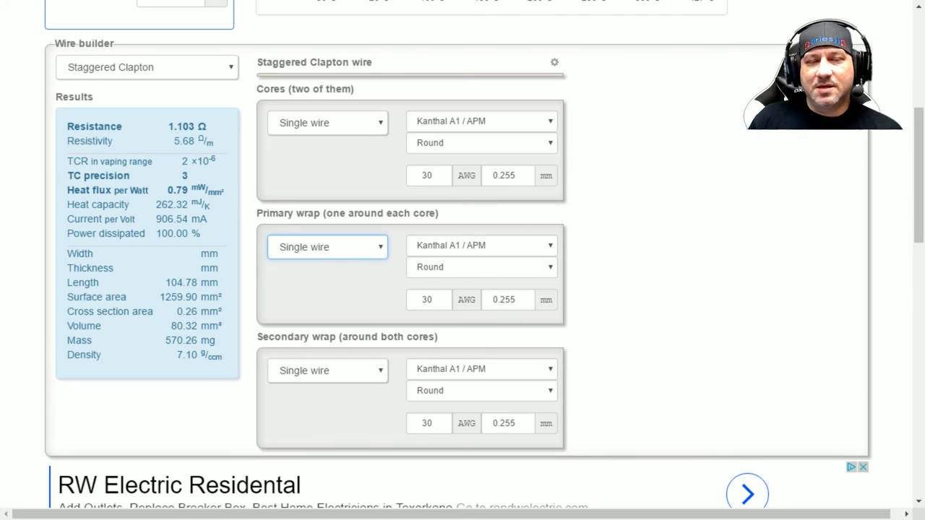
# - Examine the resistance result for the Staggered Clapton coil alongside its coil setup
pyautogui.moveTo(54, 67); pyautogui.dragTo(183, 127)
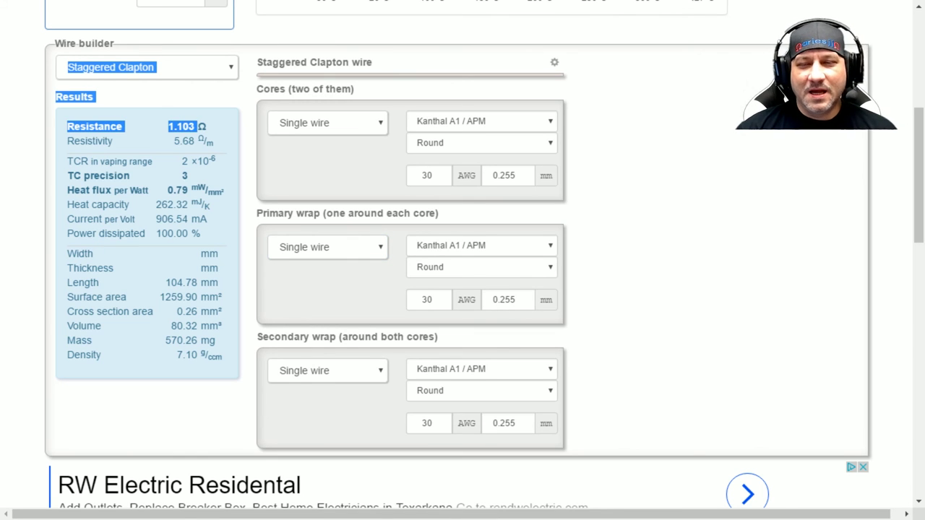
pyautogui.click(200, 127)
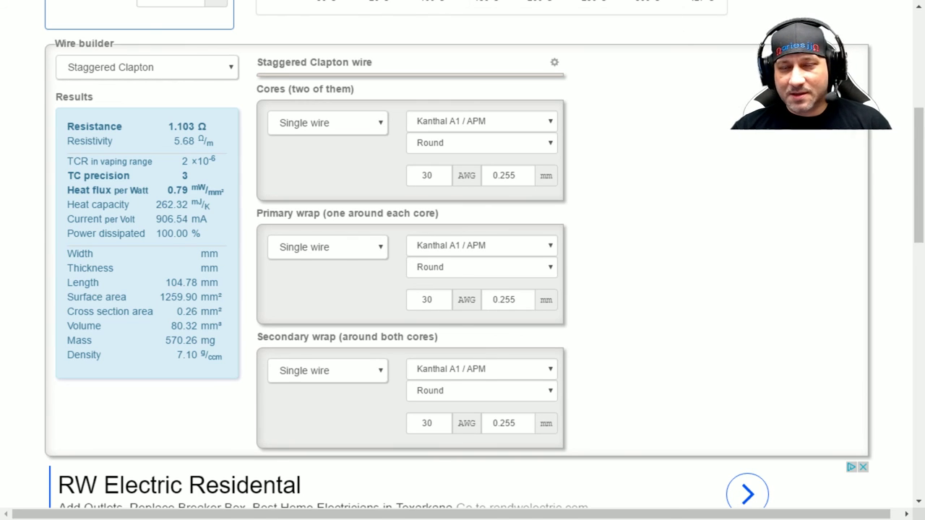
pyautogui.moveTo(206, 126); pyautogui.dragTo(67, 127)
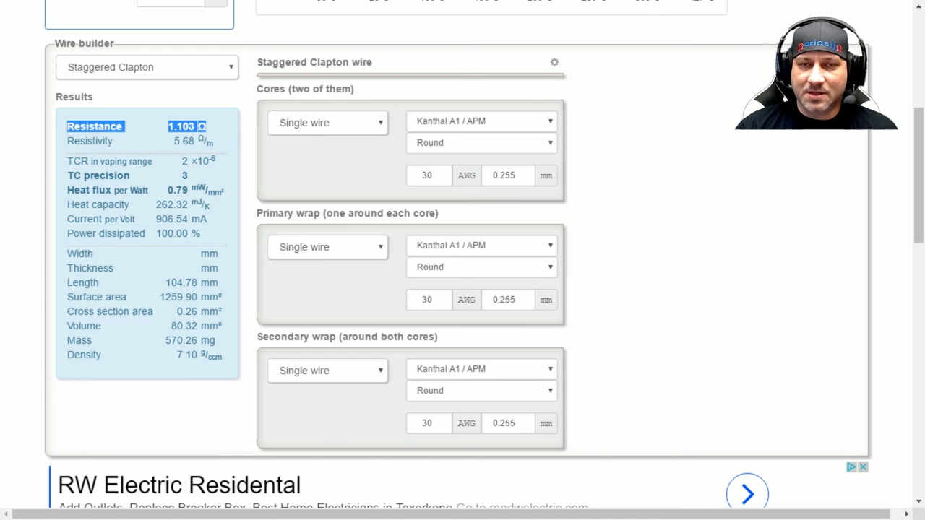
pyautogui.scroll(5, 752, 131)
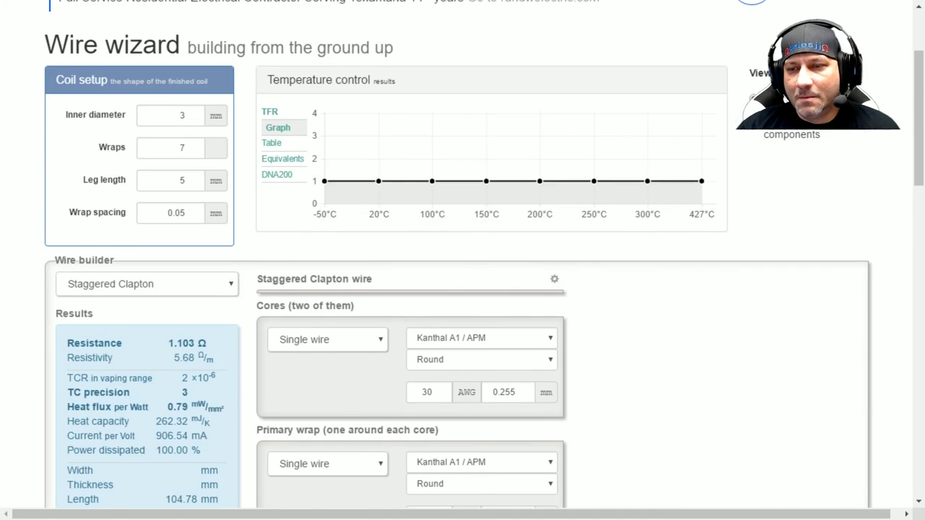